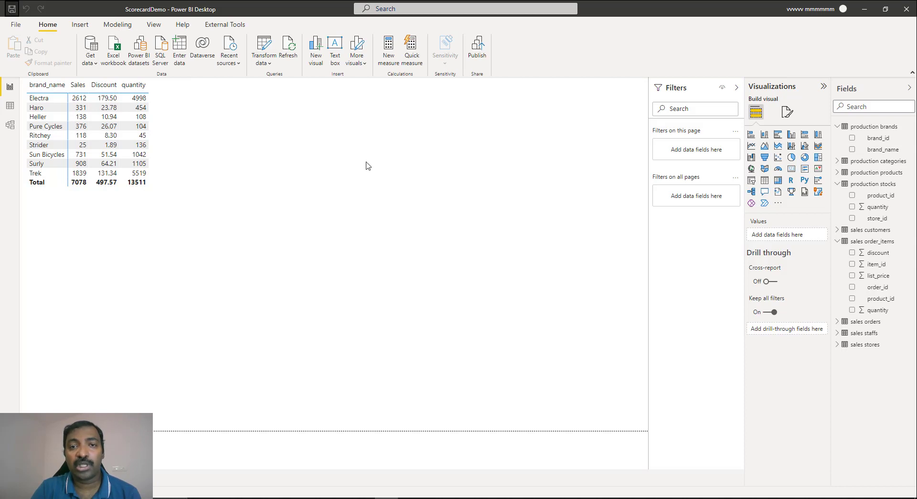
- Switch to the Power BI service in the browser and create a workspace named ScorecardDemoWS
{"action": "left_click", "coordinate": [477, 48]}
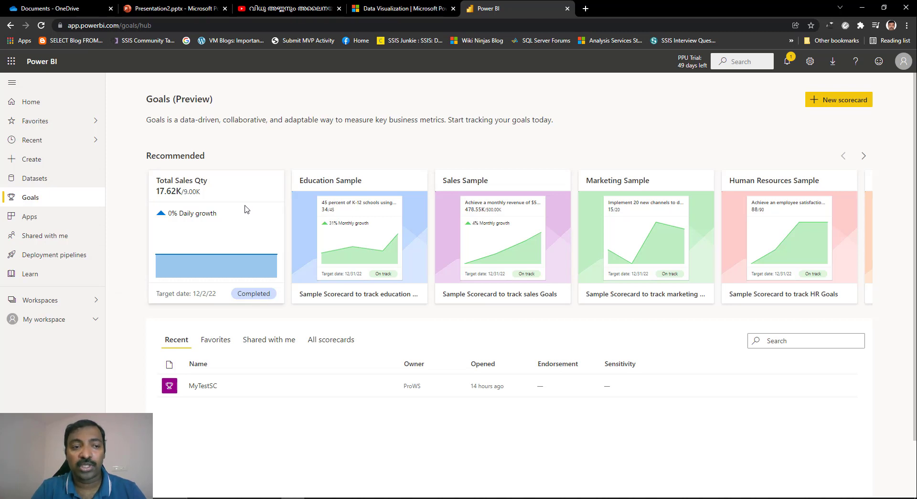
{"action": "left_click", "coordinate": [65, 303]}
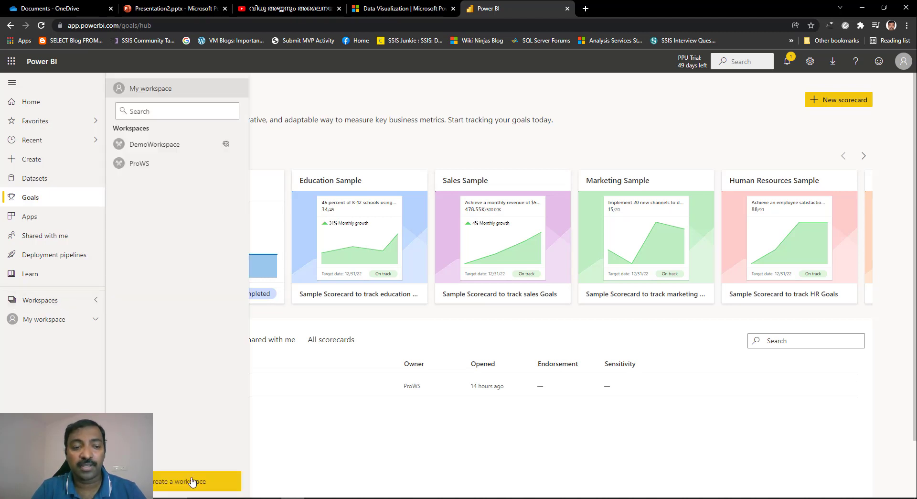
{"action": "left_click", "coordinate": [192, 481]}
{"action": "left_click", "coordinate": [725, 194]}
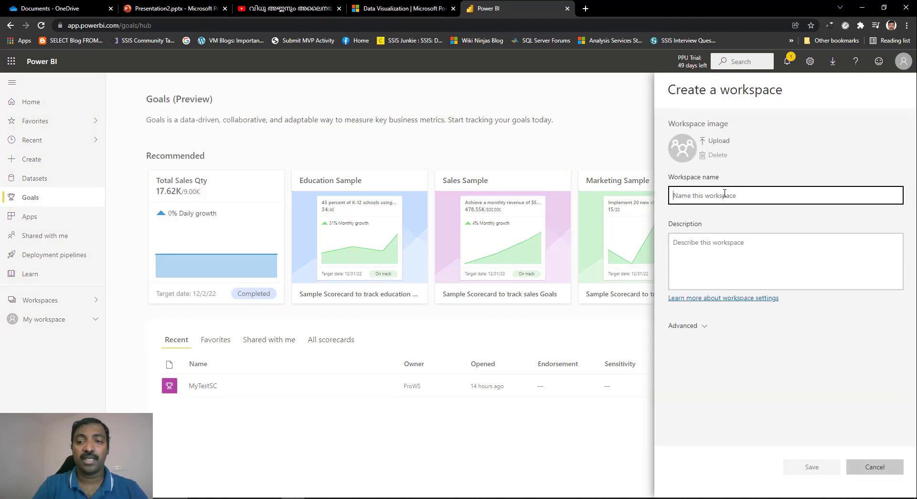
{"action": "type", "text": "ScorecardDemo"}
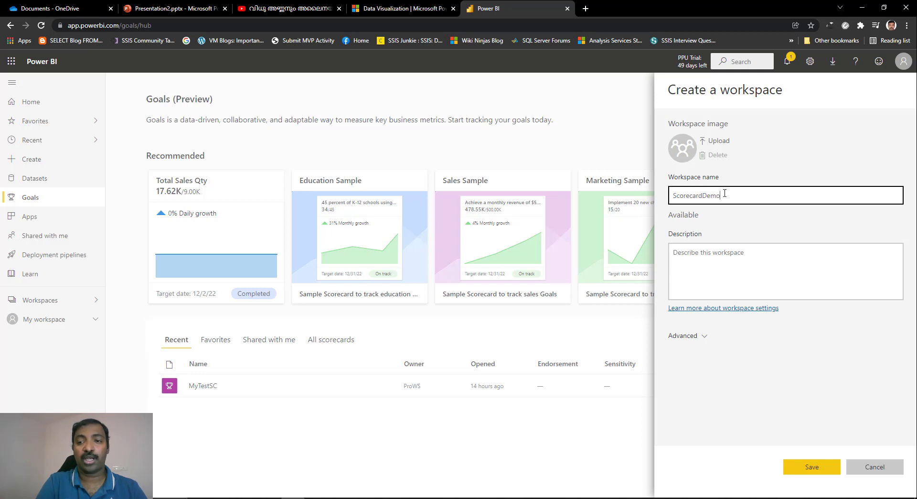
{"action": "type", "text": "WS"}
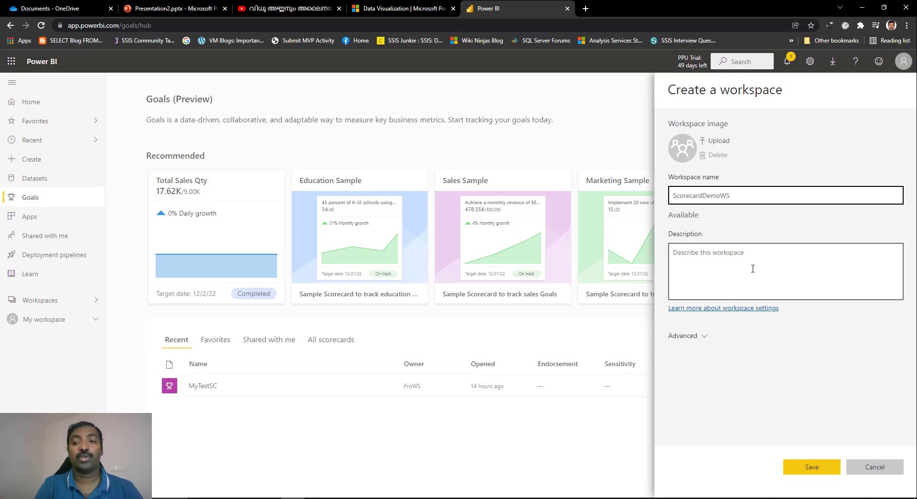
{"action": "left_click", "coordinate": [806, 471]}
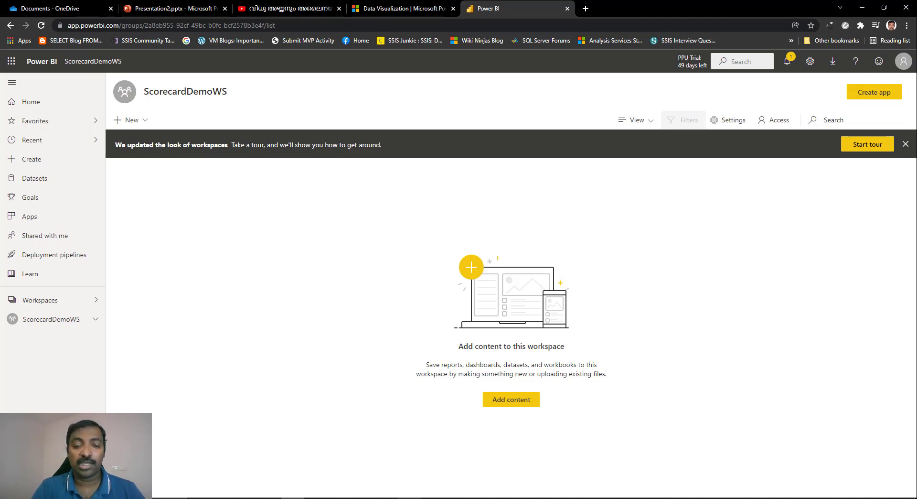
- Publish the ScorecardDemo report from Power BI Desktop to the ScorecardDemoWS workspace and refresh that workspace in the browser
{"action": "key", "text": "alt+Tab"}
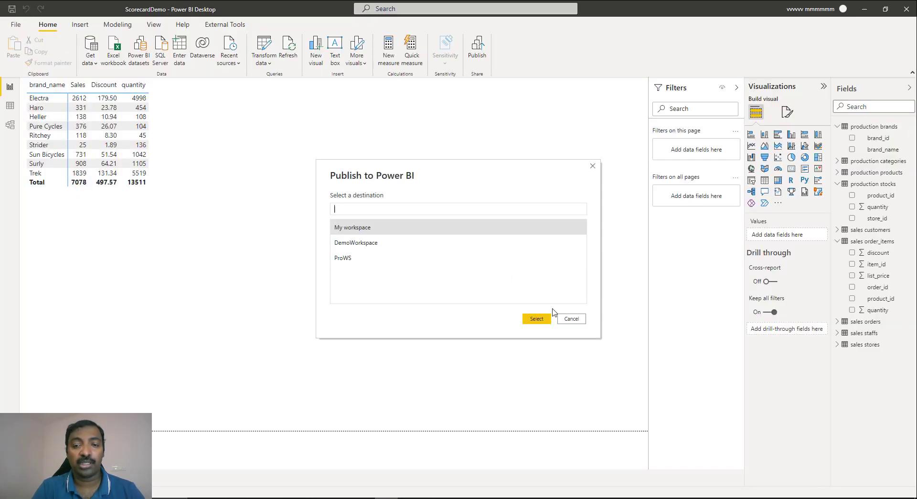
{"action": "left_click", "coordinate": [571, 319]}
{"action": "left_click", "coordinate": [478, 48]}
{"action": "left_click", "coordinate": [386, 273]}
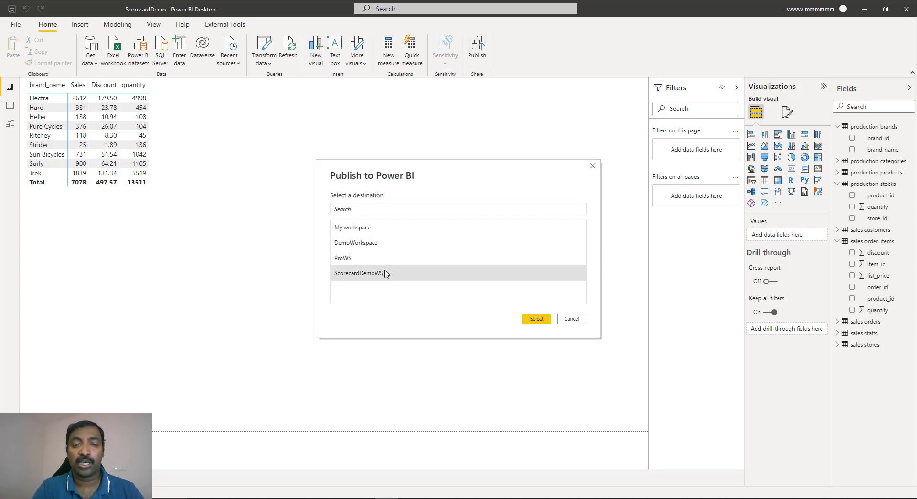
{"action": "left_click", "coordinate": [540, 319]}
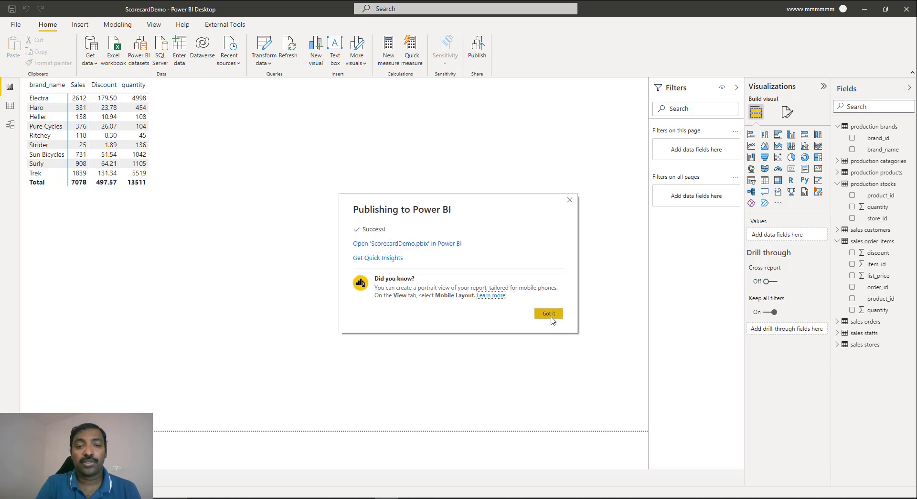
{"action": "left_click", "coordinate": [552, 317]}
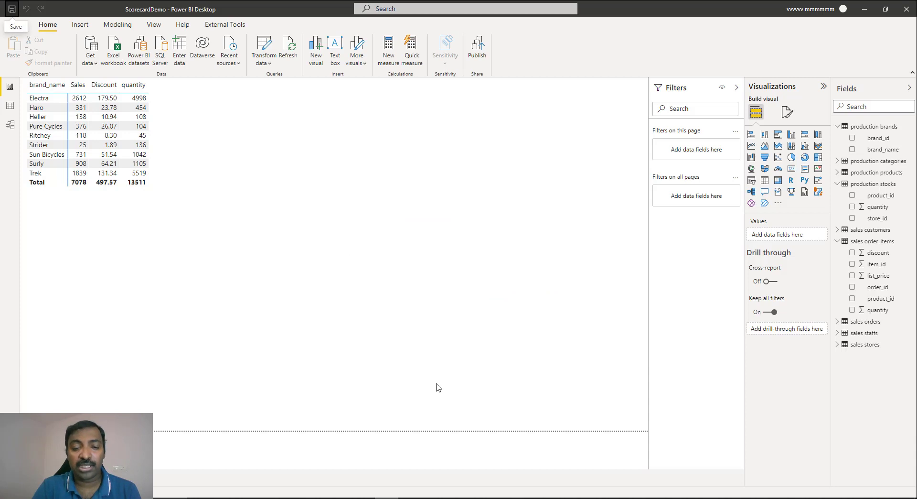
{"action": "left_click", "coordinate": [293, 497]}
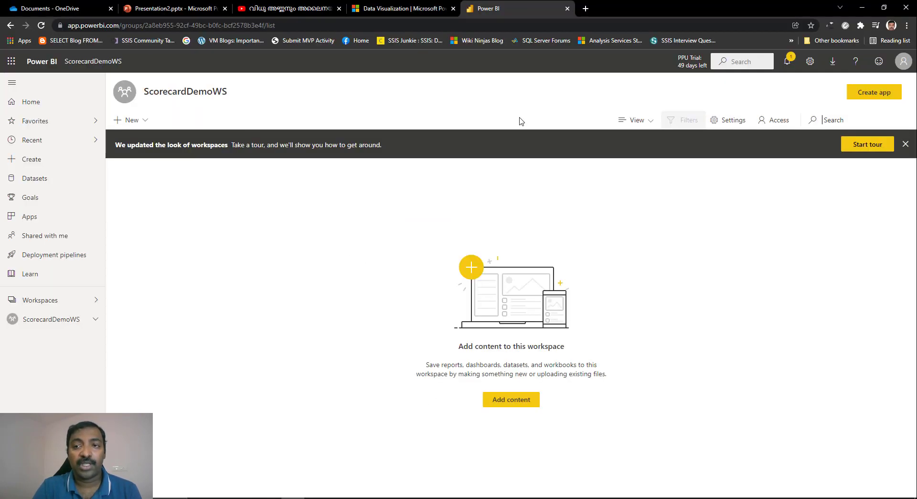
{"action": "left_click", "coordinate": [41, 25]}
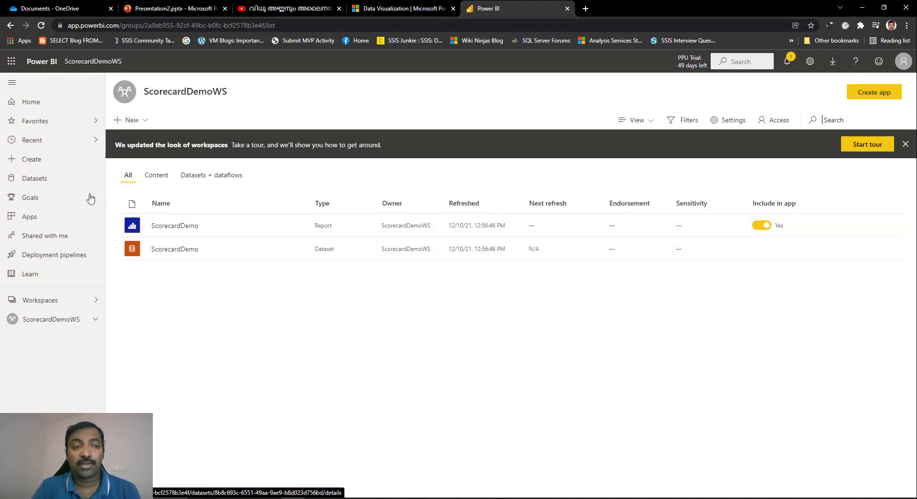
- Create a new scorecard named ScorecardDemo in the ScorecardDemoWS workspace from the Goals hub
{"action": "left_click", "coordinate": [36, 199]}
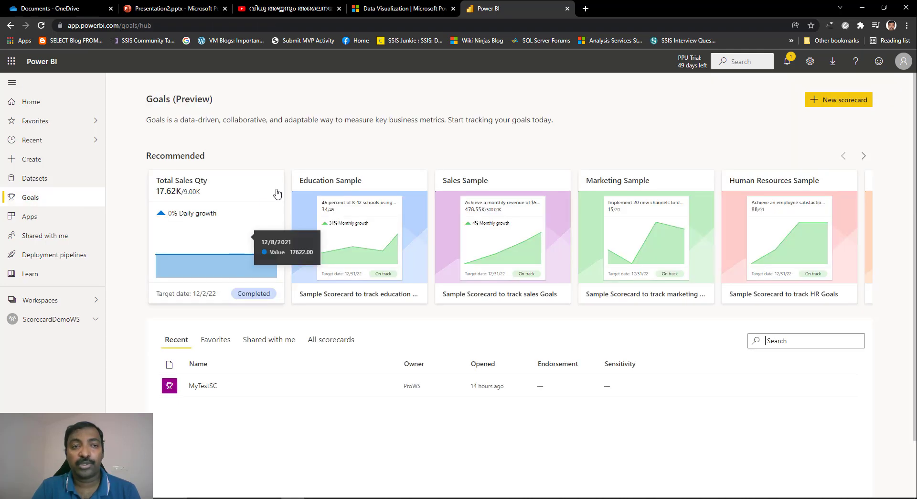
{"action": "left_click", "coordinate": [839, 99]}
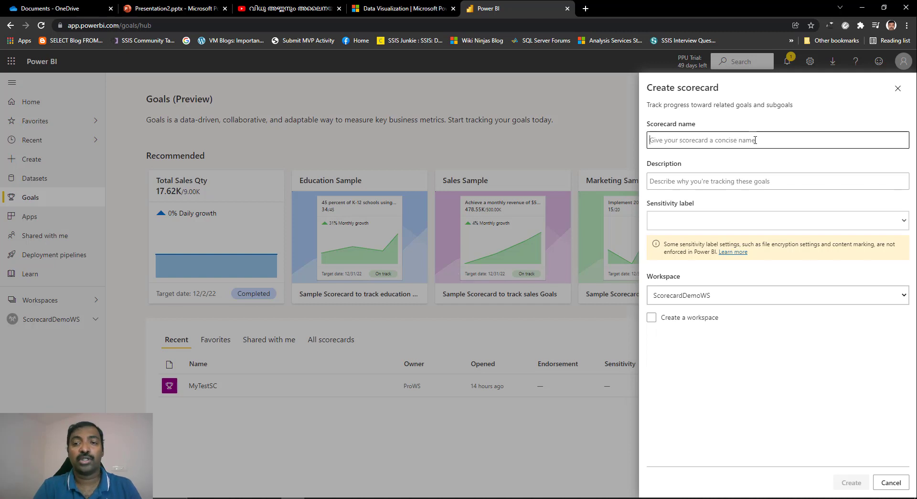
{"action": "left_click", "coordinate": [755, 139]}
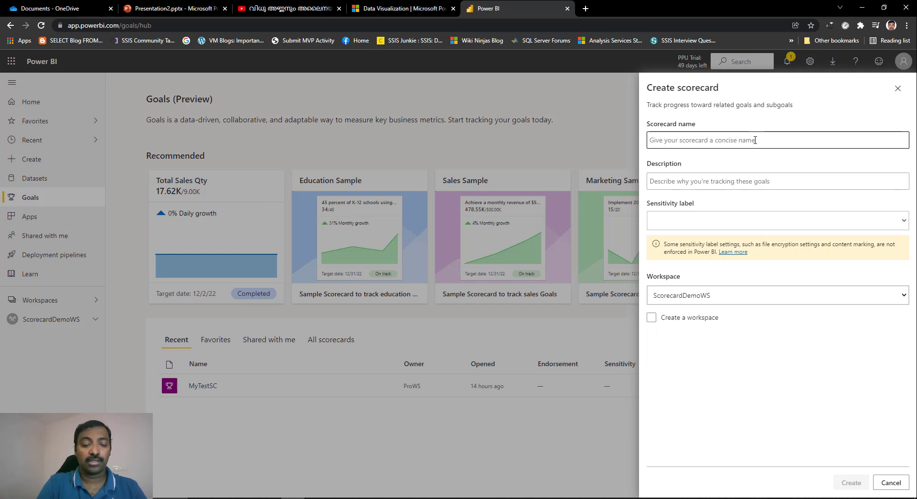
{"action": "type", "text": "ScorecardDemo"}
{"action": "left_click", "coordinate": [849, 484]}
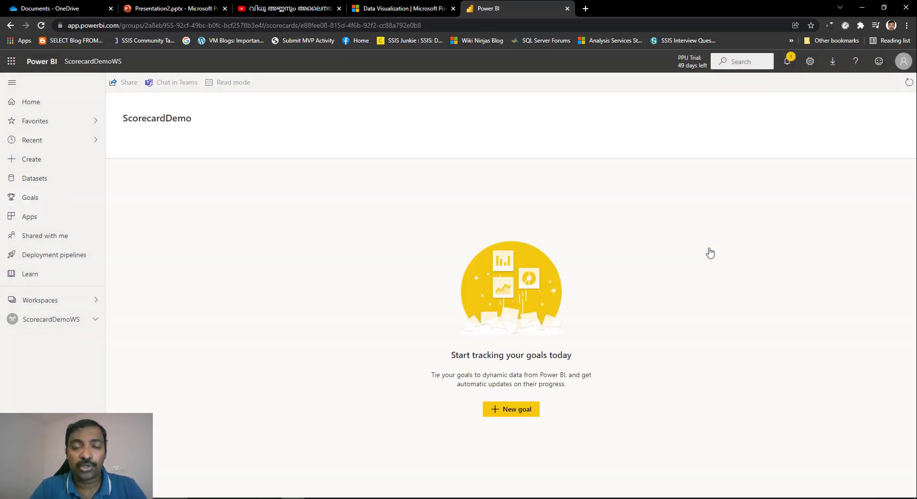
- Add a goal named StockQty to the scorecard and dismiss the introductory tips
{"action": "left_click", "coordinate": [511, 409]}
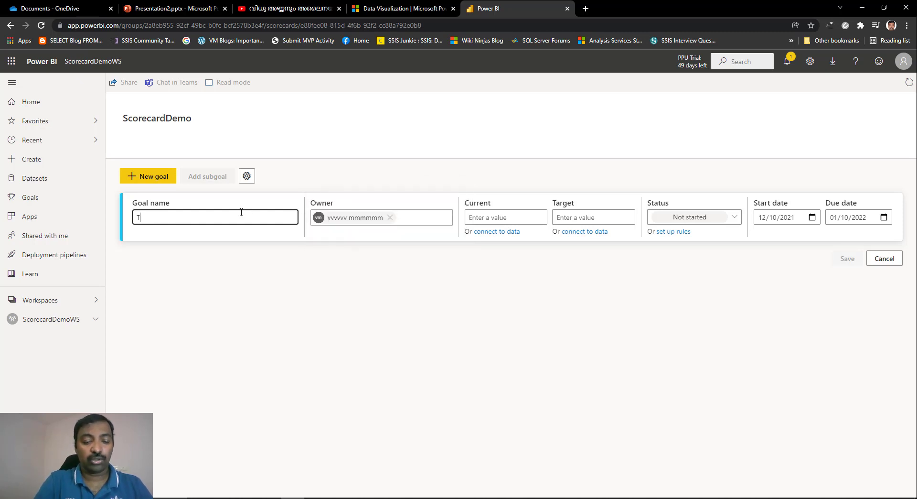
{"action": "type", "text": "StockQty"}
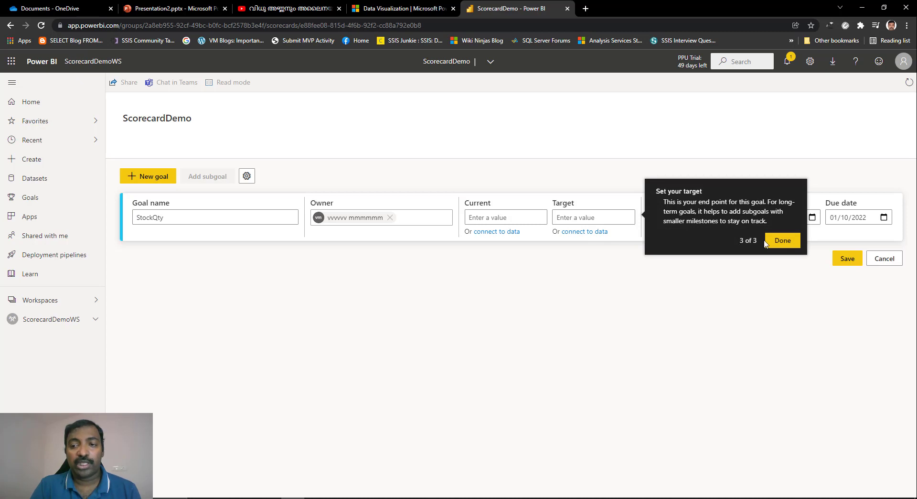
{"action": "left_click", "coordinate": [782, 241]}
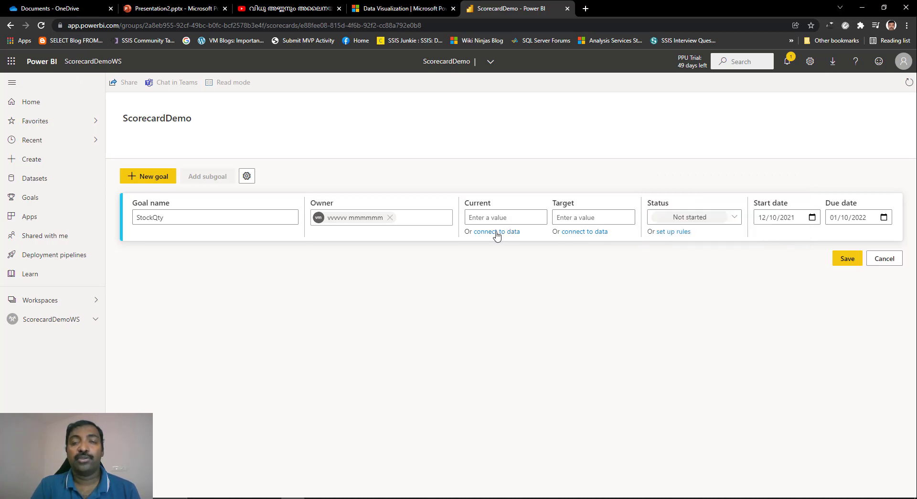
- Connect the goal's current value to the Stock Quantity data in the ProWS report ABC Bikes_UpdatedVersion
{"action": "left_click", "coordinate": [496, 232]}
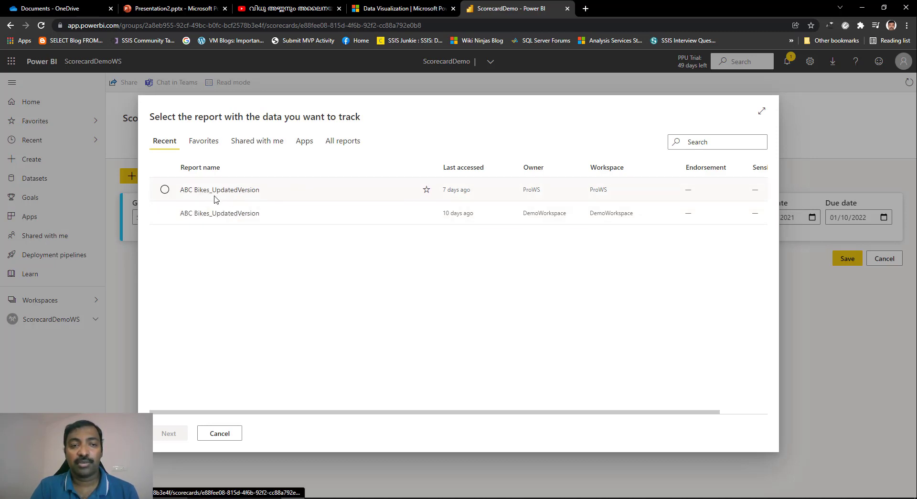
{"action": "left_click", "coordinate": [168, 191]}
{"action": "left_click", "coordinate": [174, 432]}
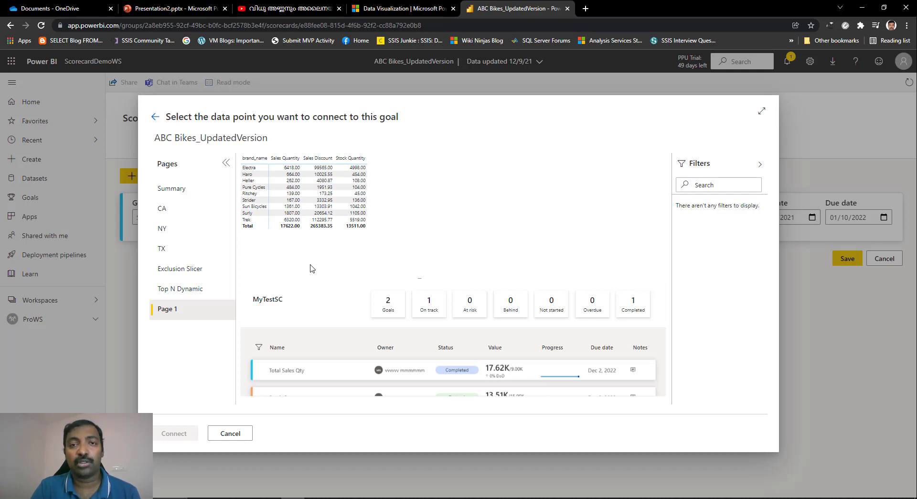
{"action": "left_click", "coordinate": [353, 161]}
{"action": "left_click", "coordinate": [191, 433]}
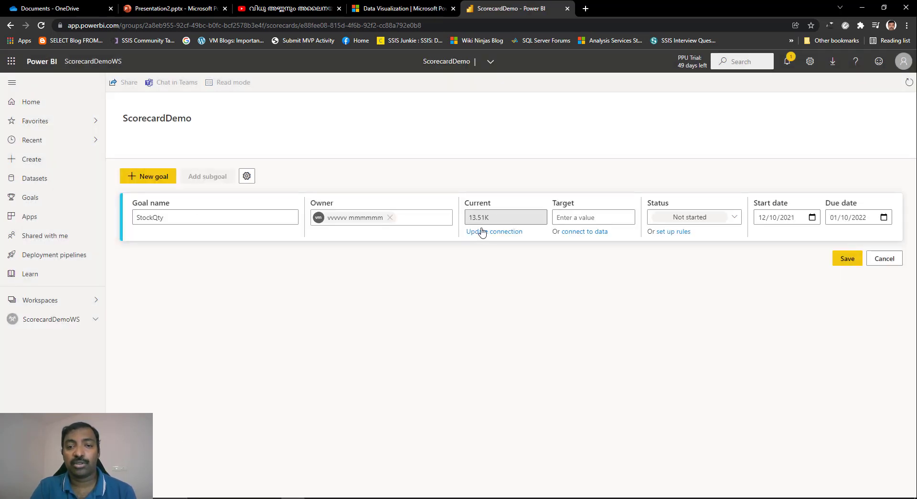
- Set the StockQty goal's target to 10.00K and view the available status options without changing the status
{"action": "left_click", "coordinate": [608, 216]}
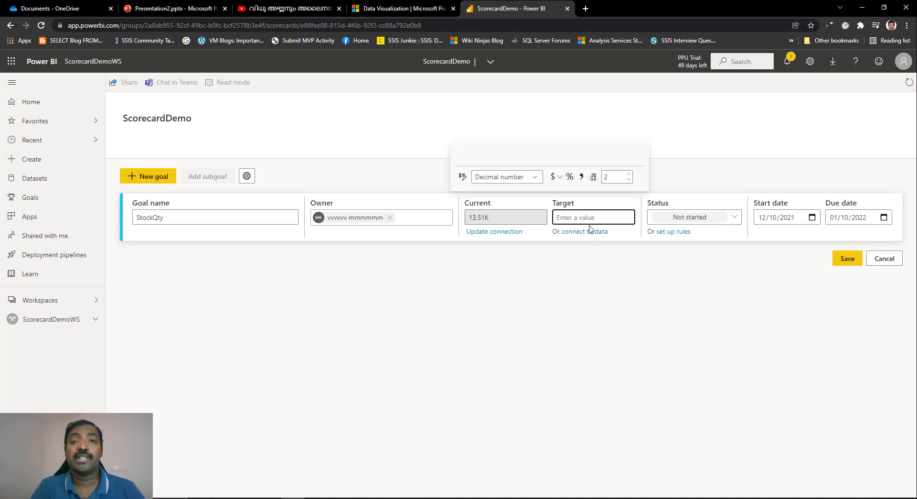
{"action": "type", "text": "1"}
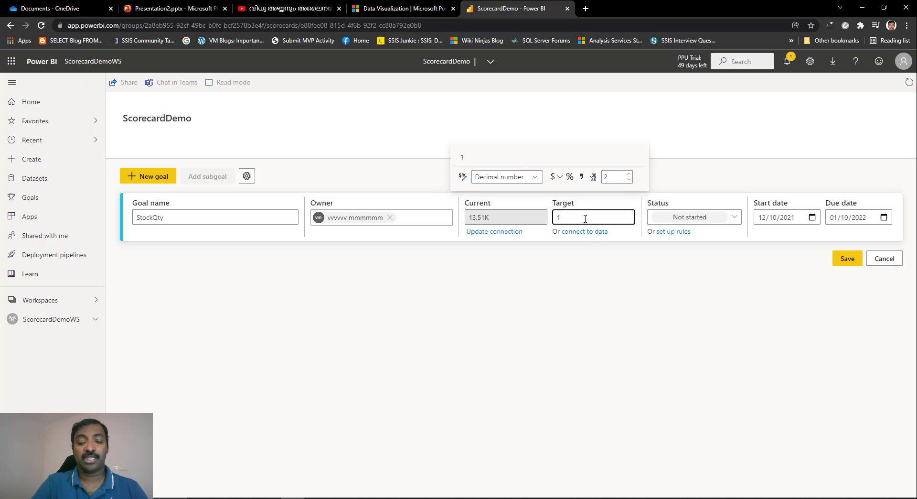
{"action": "type", "text": "0"}
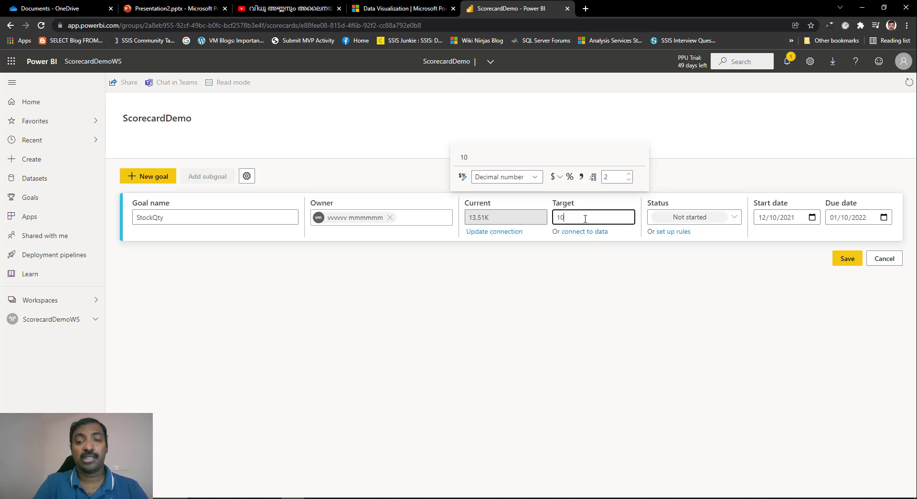
{"action": "left_click", "coordinate": [691, 219]}
{"action": "left_click", "coordinate": [691, 219]}
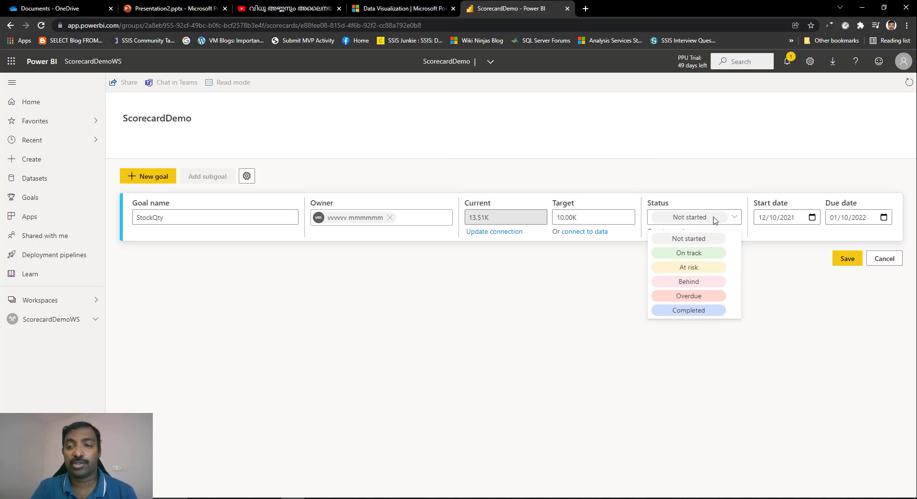
{"action": "left_click", "coordinate": [768, 268]}
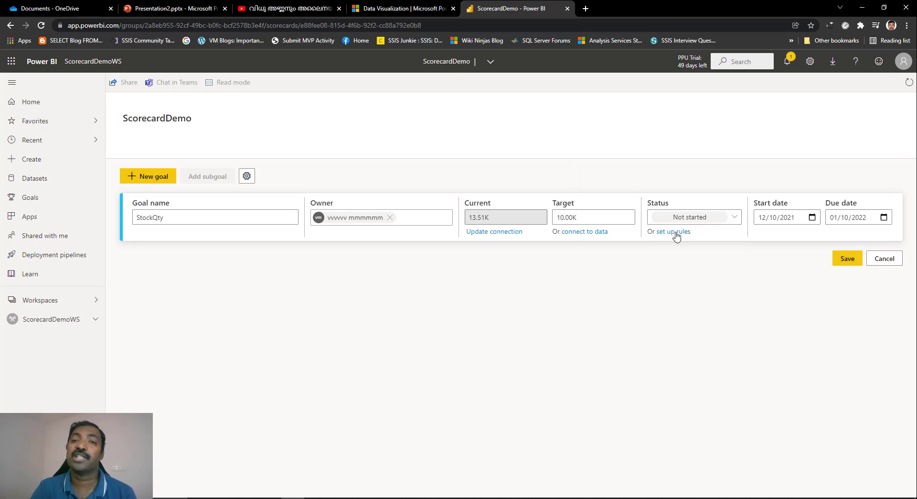
- Add a status rule that changes StockQty to Behind when its value is less than 10 % of target
{"action": "left_click", "coordinate": [675, 233]}
{"action": "left_click", "coordinate": [618, 152]}
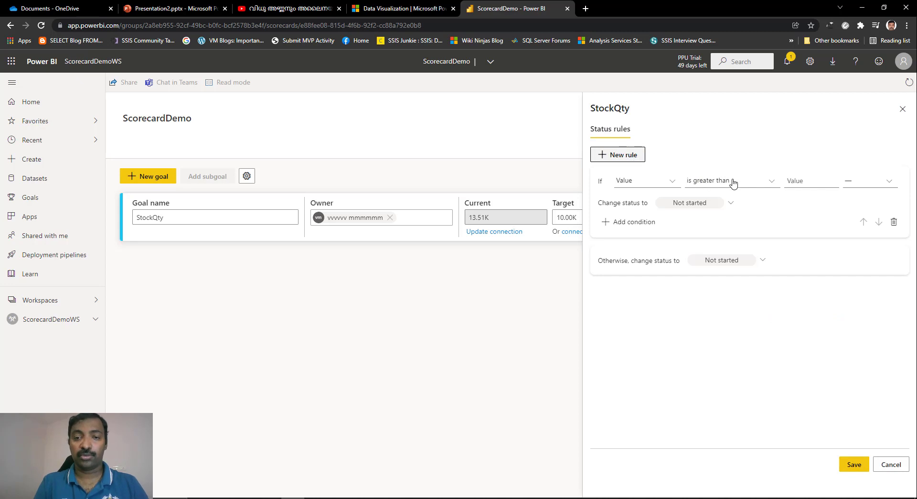
{"action": "left_click", "coordinate": [733, 181]}
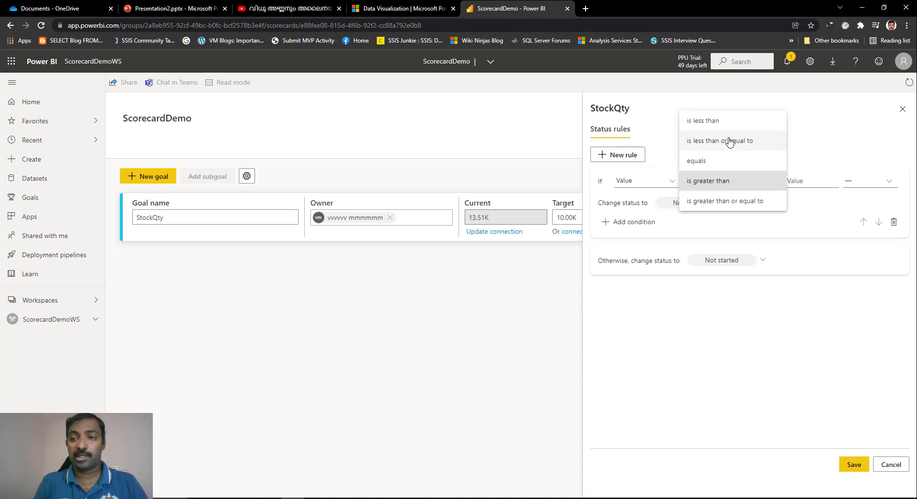
{"action": "left_click", "coordinate": [712, 121]}
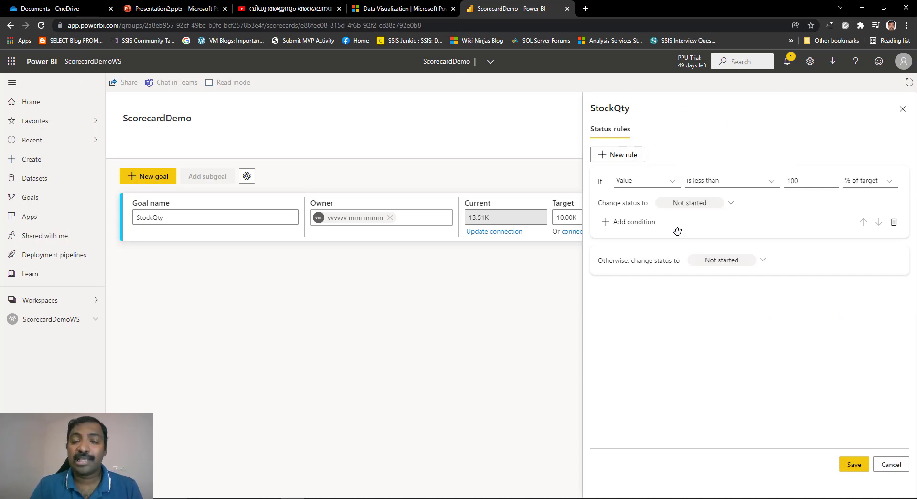
{"action": "key", "text": "BackSpace"}
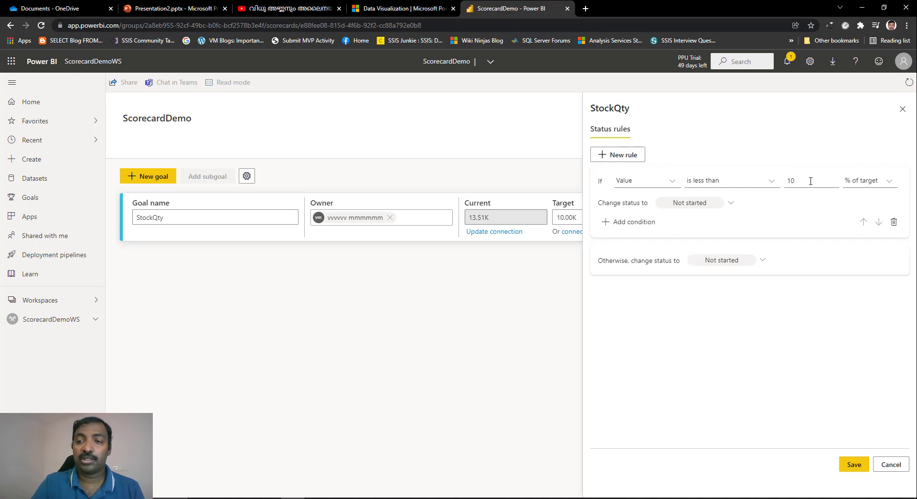
{"action": "left_click", "coordinate": [731, 203]}
{"action": "left_click", "coordinate": [697, 271]}
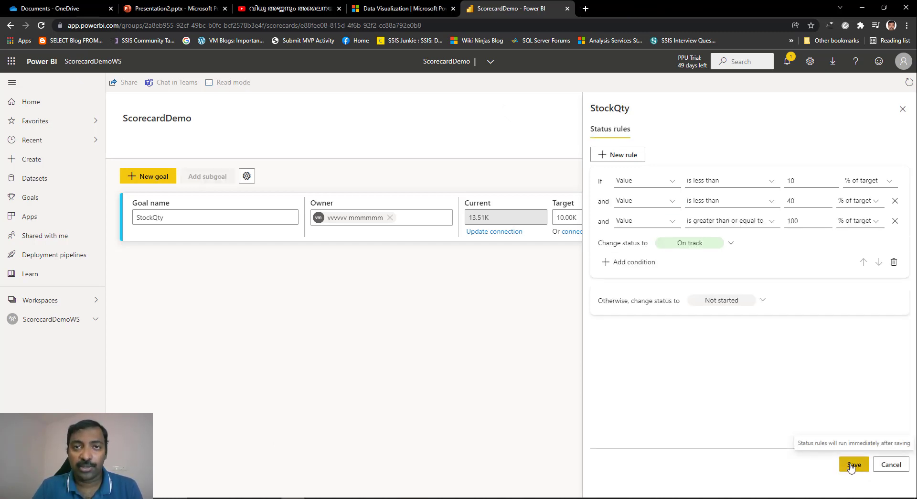
- Save the status rules, close the rules pane and save the StockQty goal
{"action": "left_click", "coordinate": [853, 465]}
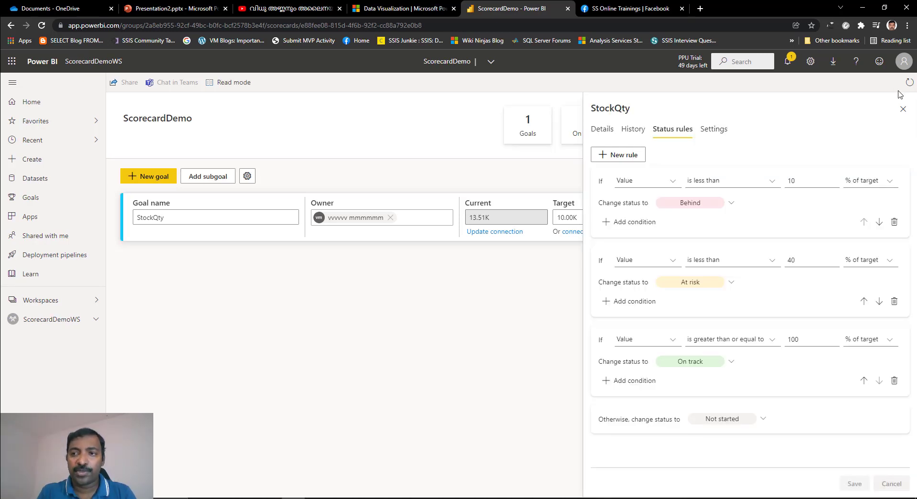
{"action": "left_click", "coordinate": [902, 115]}
{"action": "left_click", "coordinate": [849, 261]}
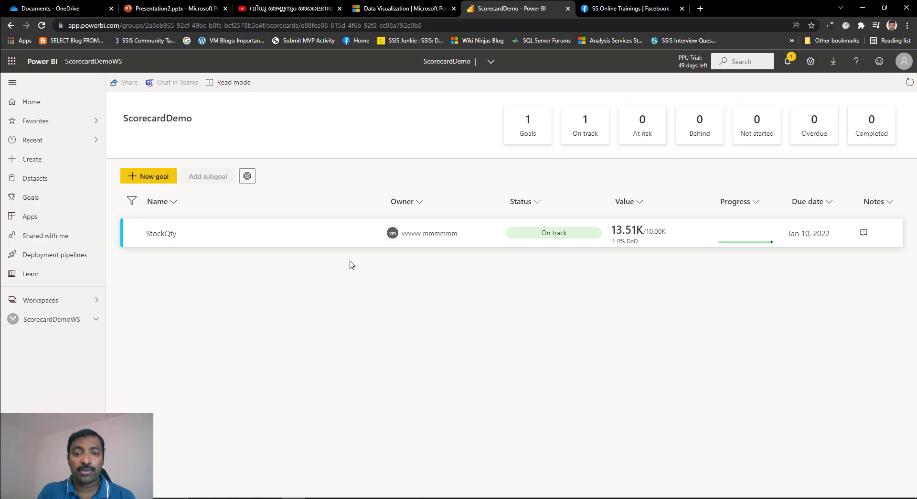
- Open the StockQty goal's settings and view the available tracking cycle frequencies without changing the current one
{"action": "left_click", "coordinate": [357, 233]}
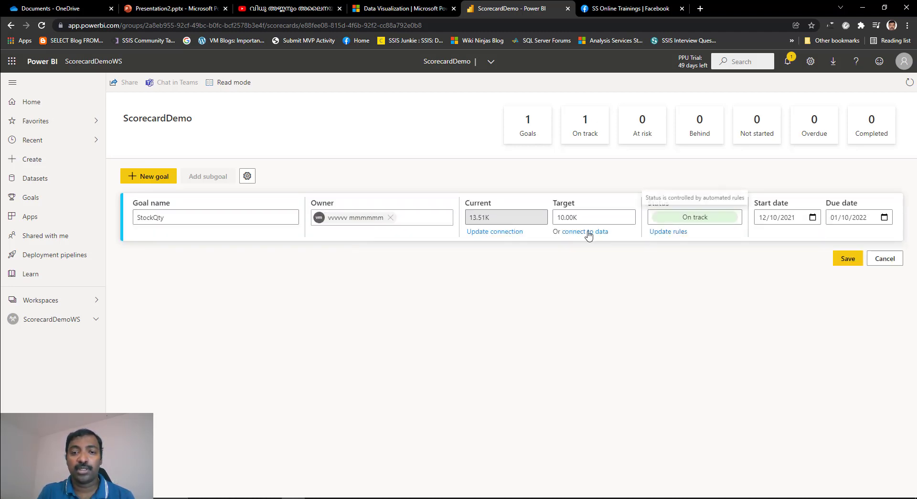
{"action": "left_click", "coordinate": [679, 232]}
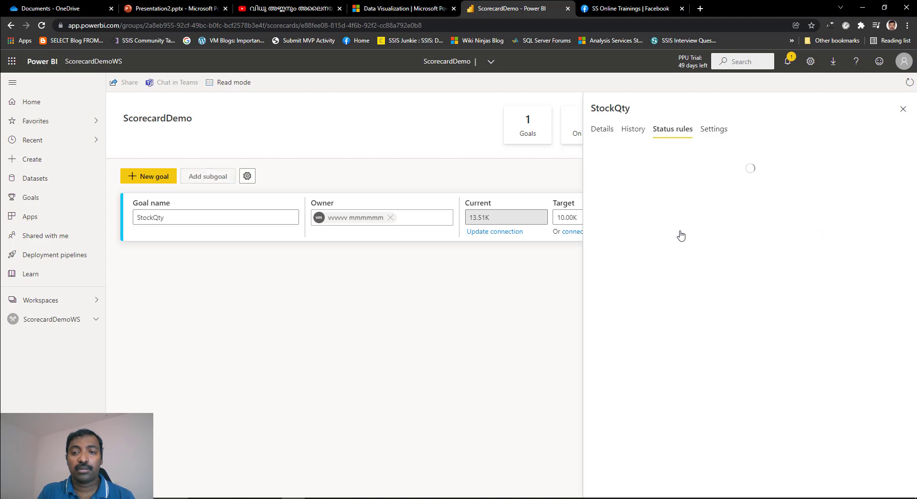
{"action": "left_click", "coordinate": [713, 129]}
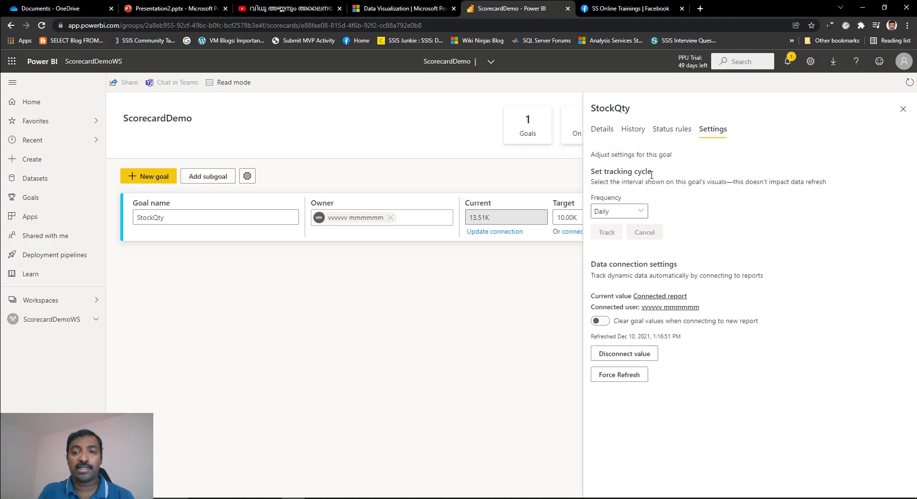
{"action": "left_click", "coordinate": [640, 217]}
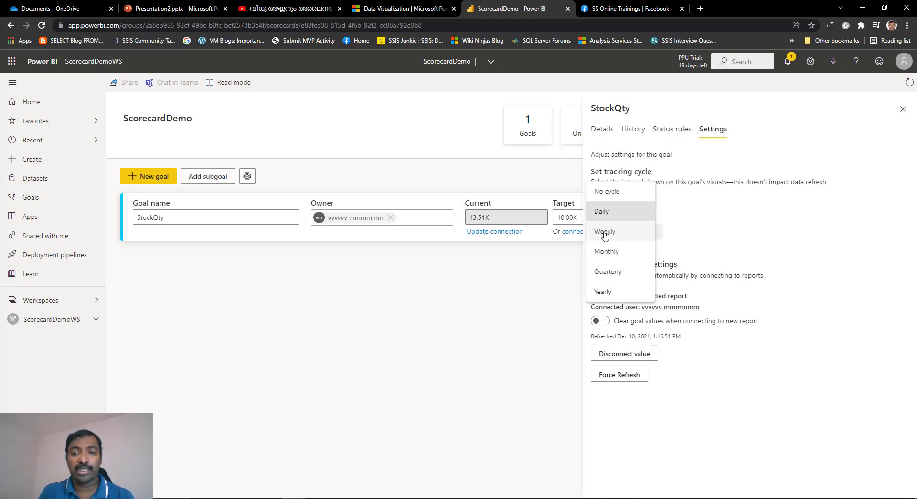
{"action": "left_click", "coordinate": [746, 212]}
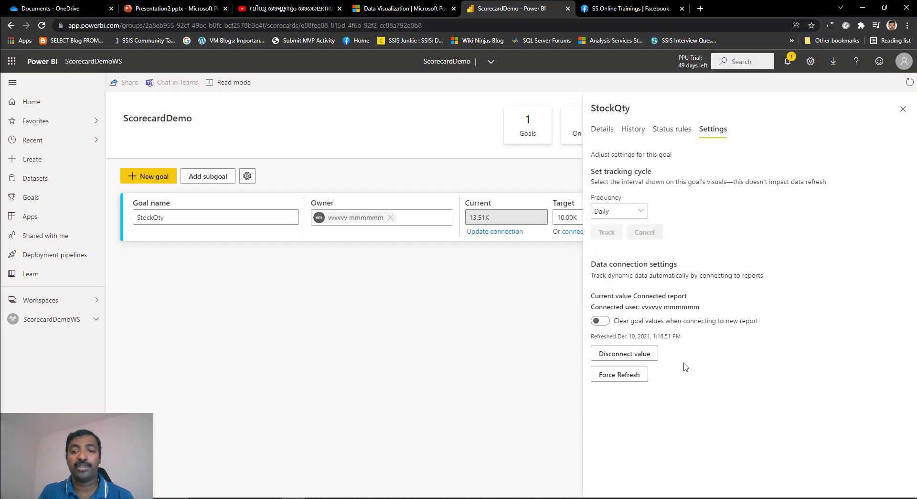
- Force a refresh of StockQty's connected data, acknowledge the scheduled refresh and save the goal
{"action": "left_click", "coordinate": [625, 377]}
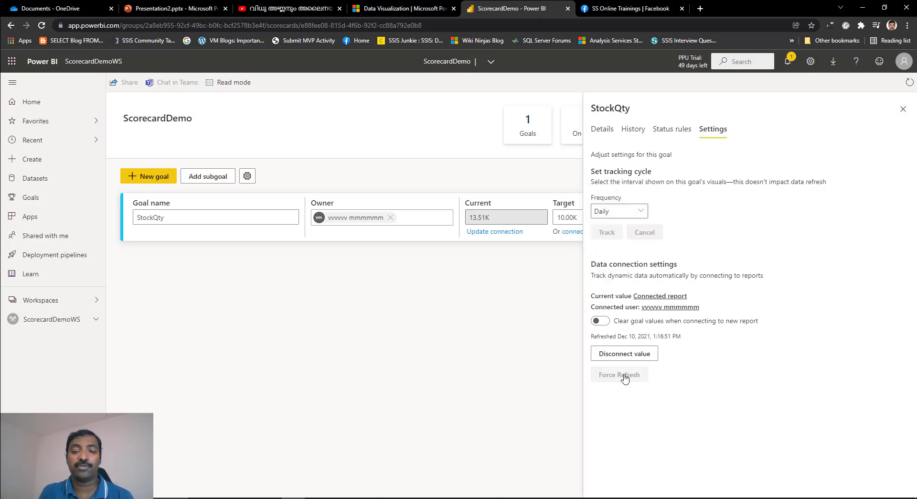
{"action": "left_click", "coordinate": [539, 292]}
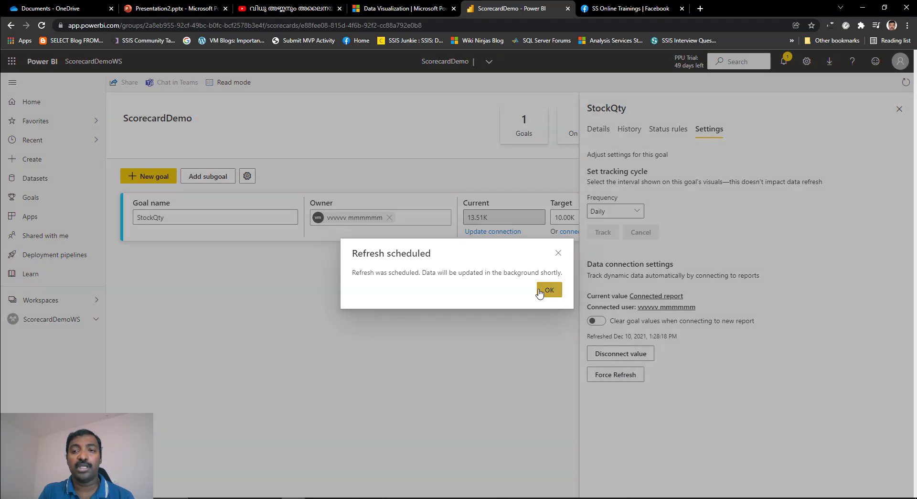
{"action": "left_click", "coordinate": [901, 110]}
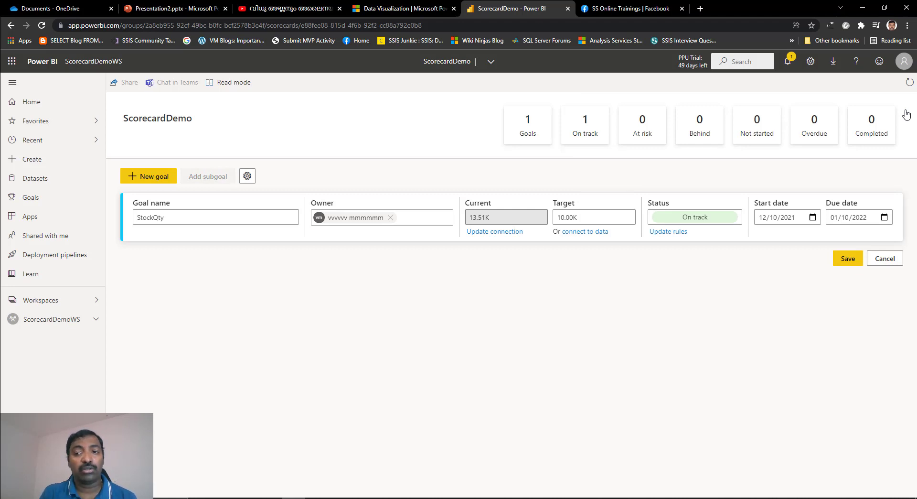
{"action": "left_click", "coordinate": [855, 261]}
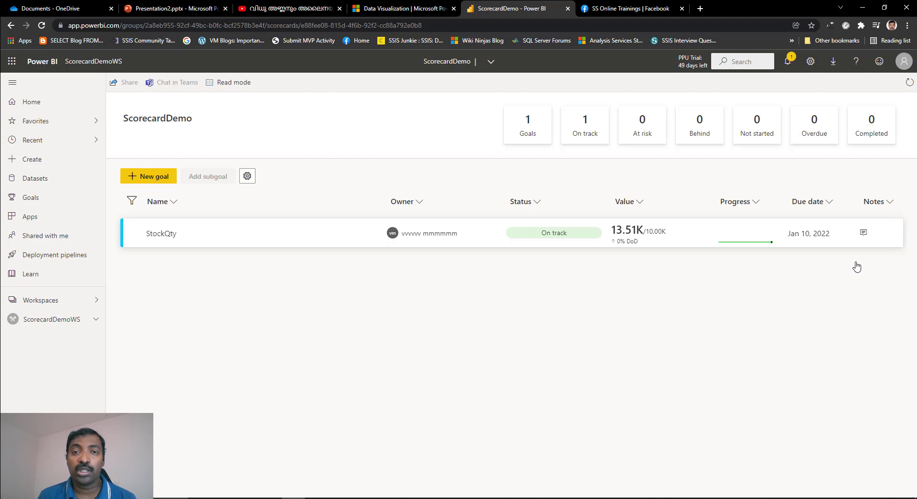
- Open the ScorecardDemo report from the ScorecardDemoWS workspace in edit mode
{"action": "left_click", "coordinate": [67, 325]}
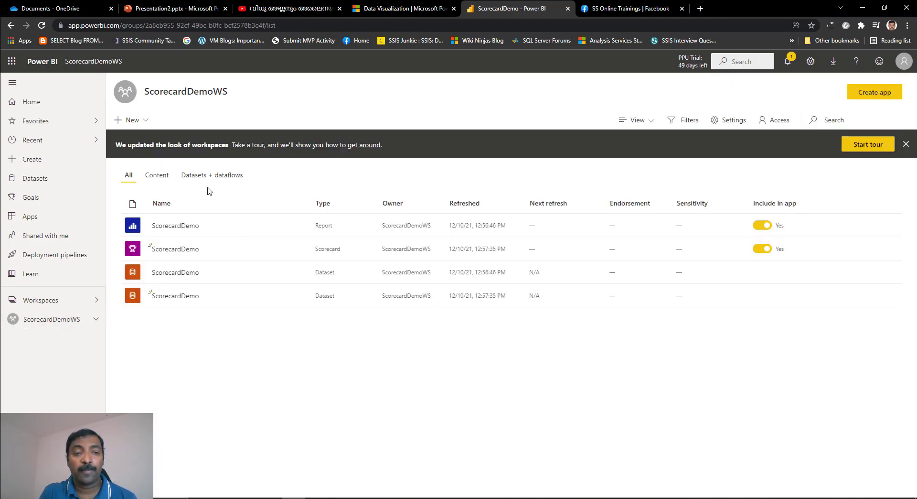
{"action": "left_click", "coordinate": [187, 225]}
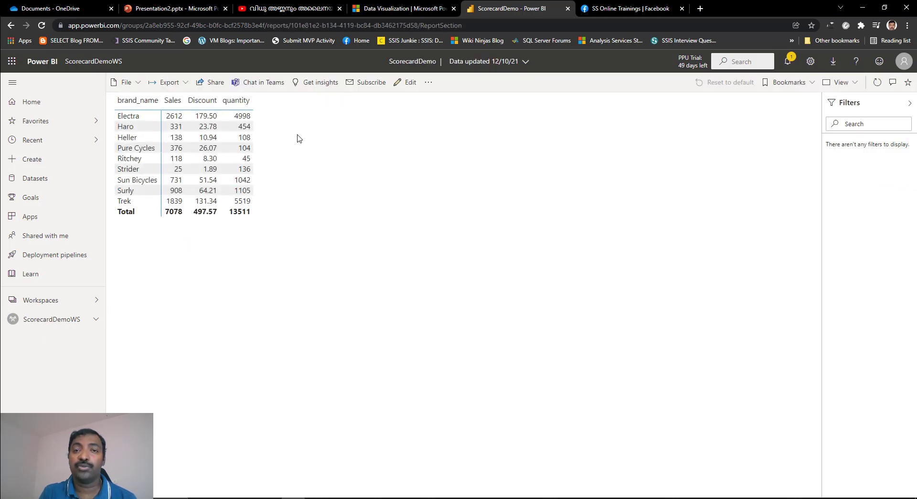
{"action": "left_click", "coordinate": [407, 82]}
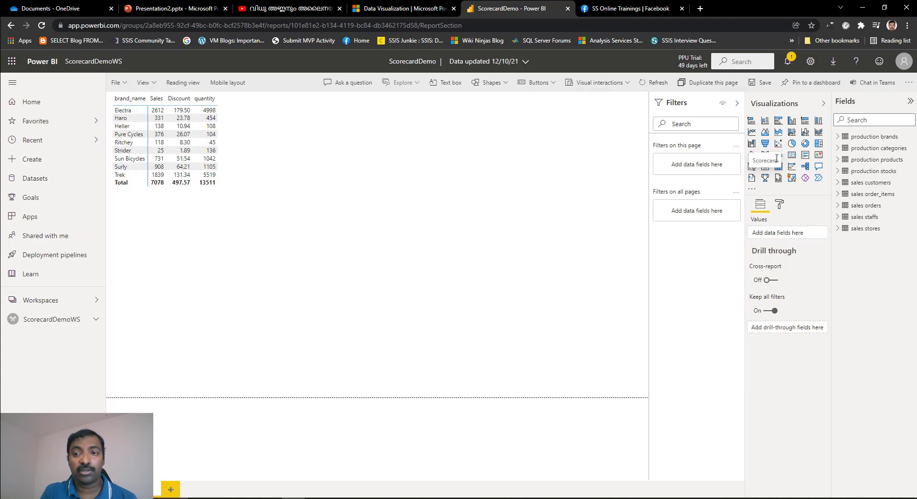
- Add a scorecard visual below the report's brand table and connect it to the existing ScorecardDemo scorecard
{"action": "left_click", "coordinate": [765, 179]}
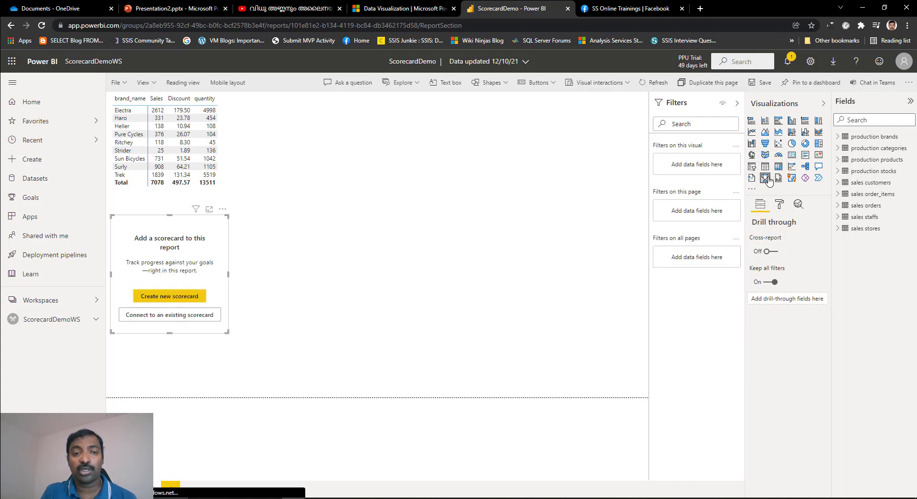
{"action": "mouse_move", "coordinate": [205, 234]}
{"action": "left_mouse_down"}
{"action": "mouse_move", "coordinate": [305, 232]}
{"action": "mouse_move", "coordinate": [211, 224]}
{"action": "left_mouse_up"}
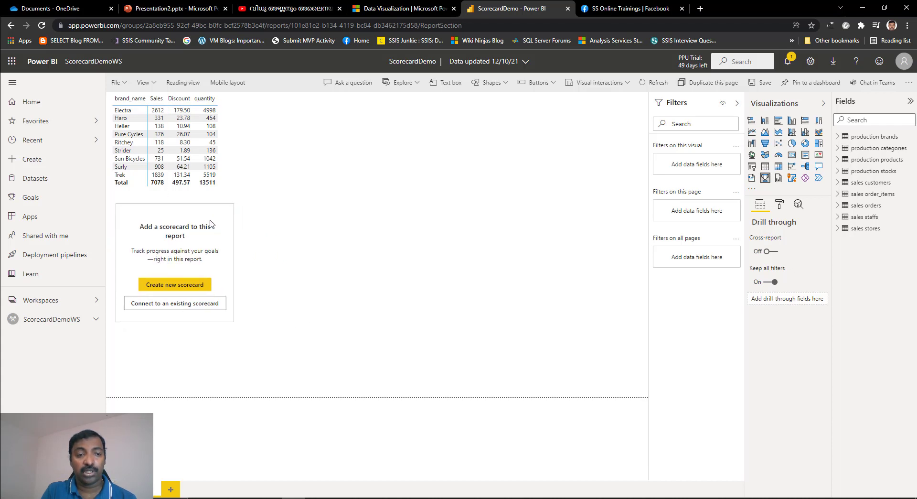
{"action": "left_click", "coordinate": [206, 304]}
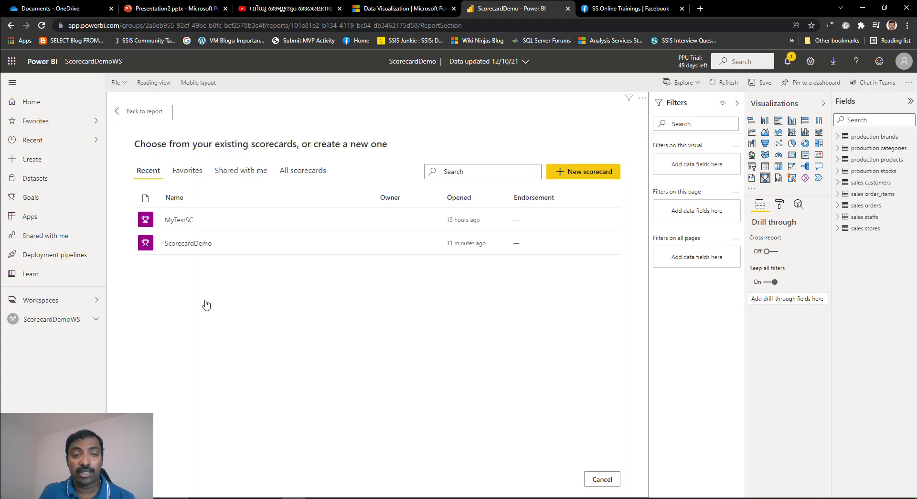
{"action": "left_click", "coordinate": [191, 243]}
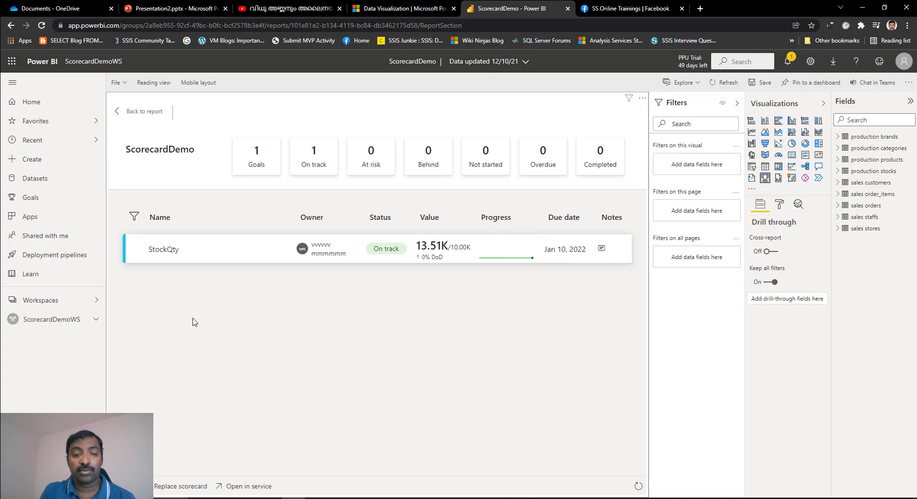
- View the embedded scorecard's edit mode, dismiss its notice and look at the scorecards offered as replacements
{"action": "left_click", "coordinate": [136, 486]}
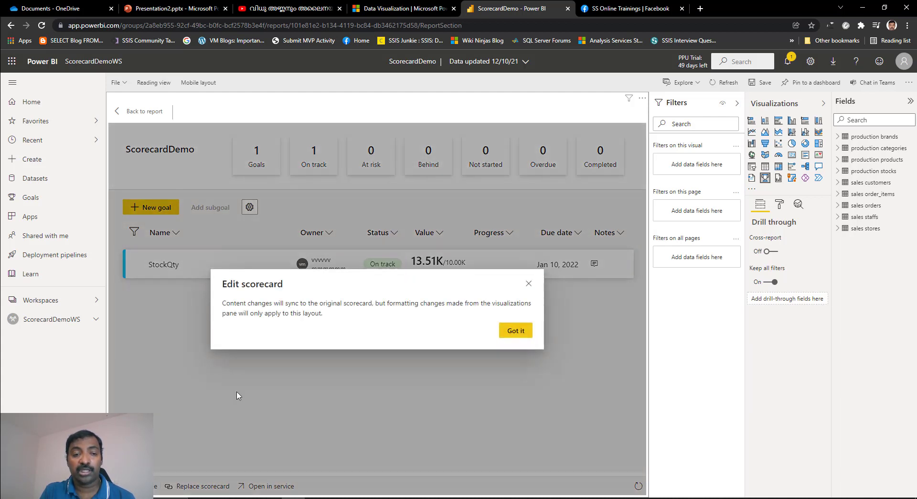
{"action": "left_click", "coordinate": [515, 331]}
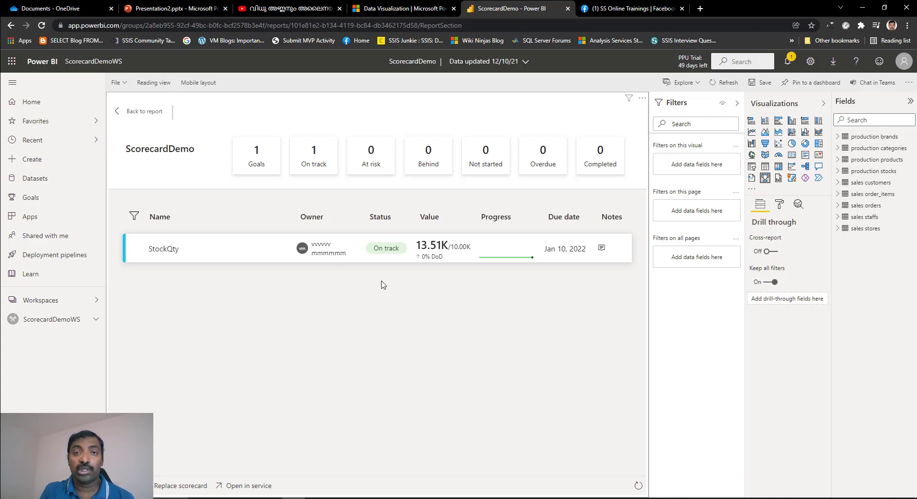
{"action": "left_click", "coordinate": [196, 487]}
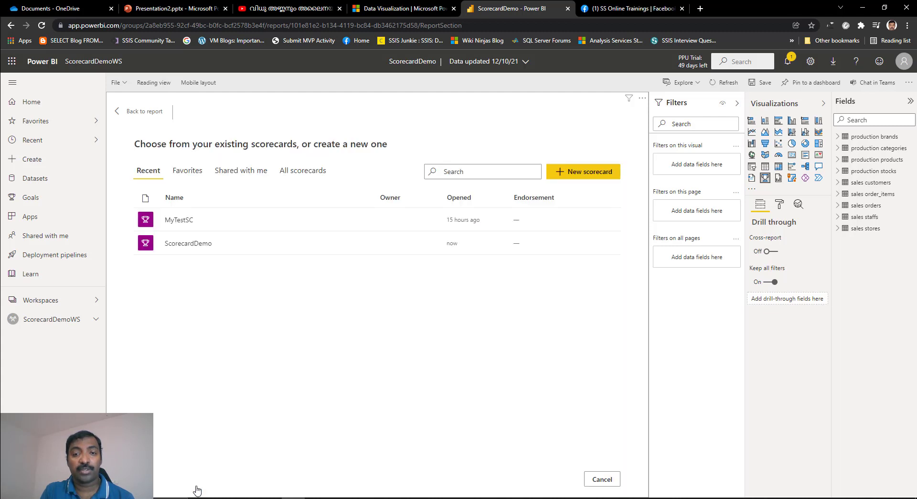
- Return to the report and enlarge the scorecard visual across the page below the table so all its columns fit
{"action": "left_click", "coordinate": [144, 112]}
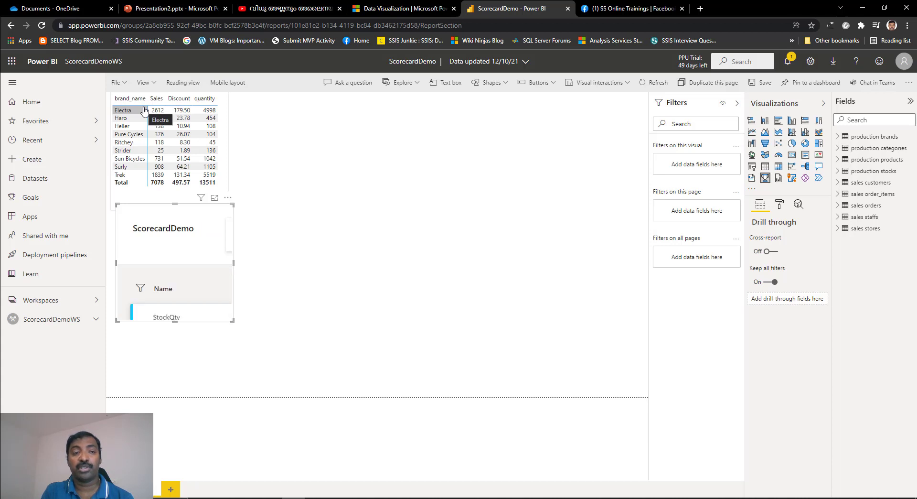
{"action": "left_click_drag", "start_coordinate": [233, 321], "coordinate": [632, 390]}
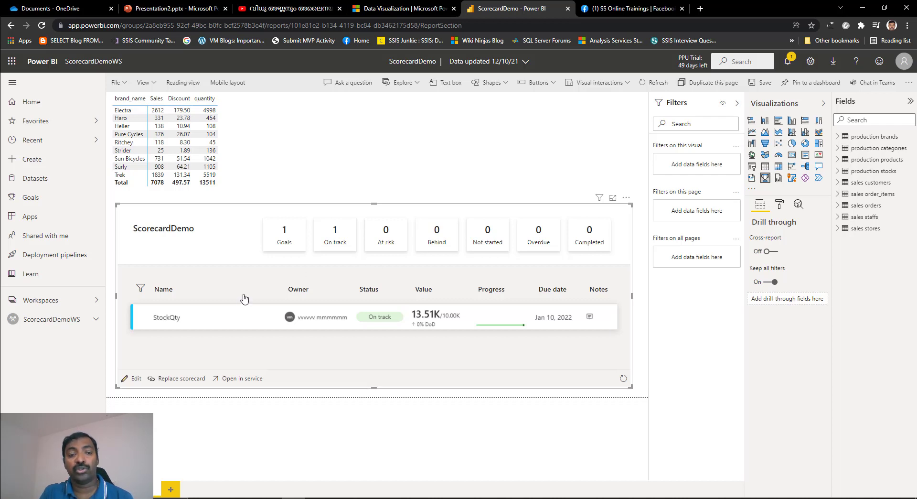
- Edit the embedded scorecard and add a new goal named Discount
{"action": "left_click", "coordinate": [129, 379]}
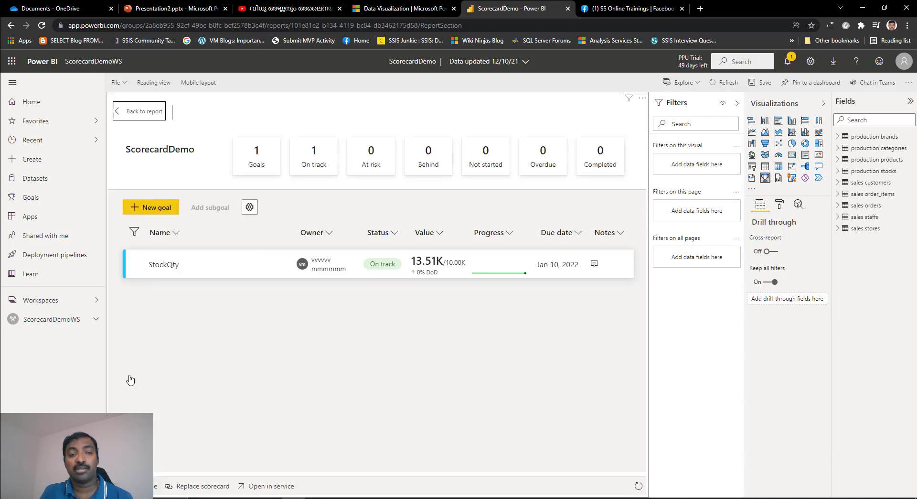
{"action": "left_click", "coordinate": [161, 210]}
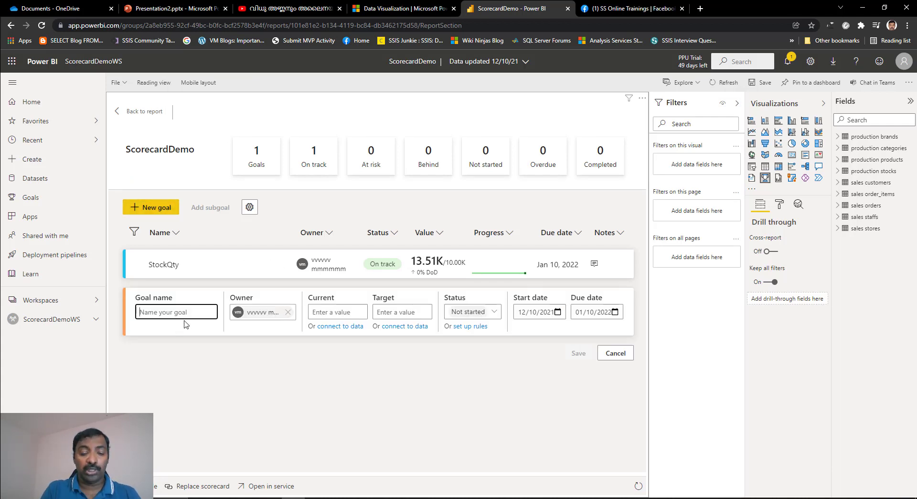
{"action": "type", "text": "Discount"}
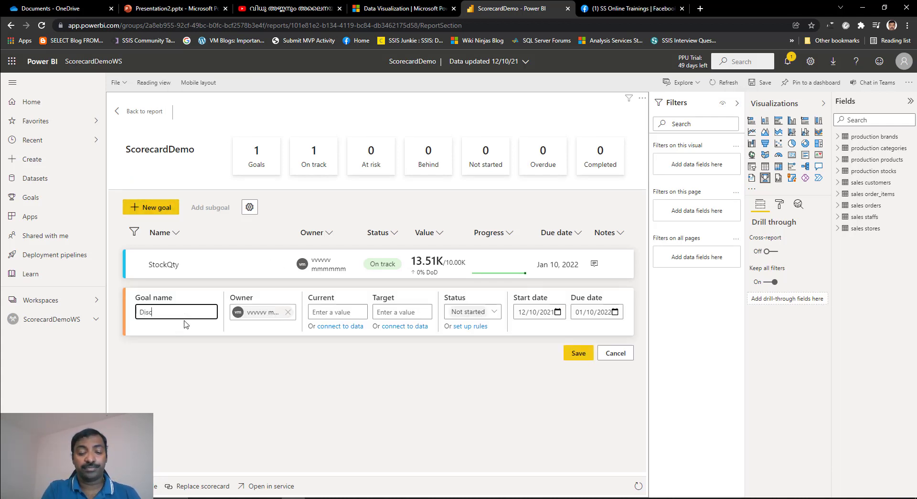
- Connect the Discount goal's current value to the Sales Discount measure in the ABC Bikes_UpdatedVersion report
{"action": "left_click", "coordinate": [348, 326]}
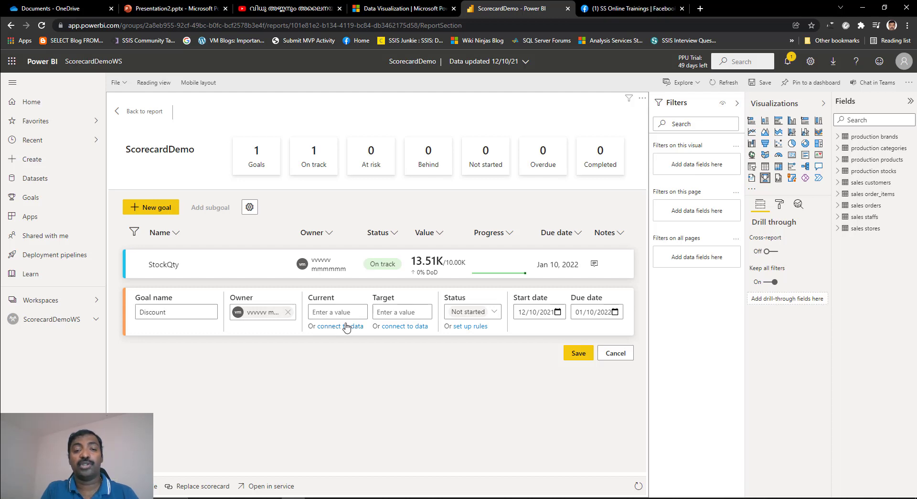
{"action": "left_click", "coordinate": [136, 241]}
{"action": "left_click", "coordinate": [156, 475]}
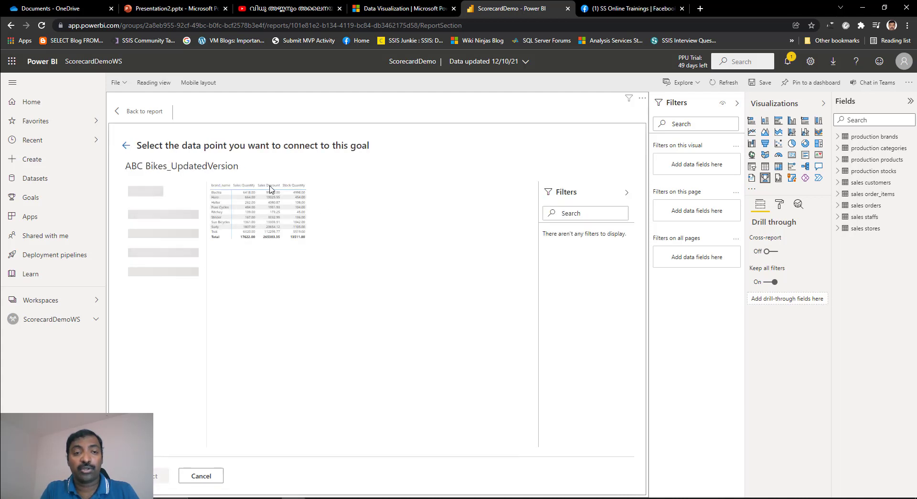
{"action": "left_click", "coordinate": [271, 189]}
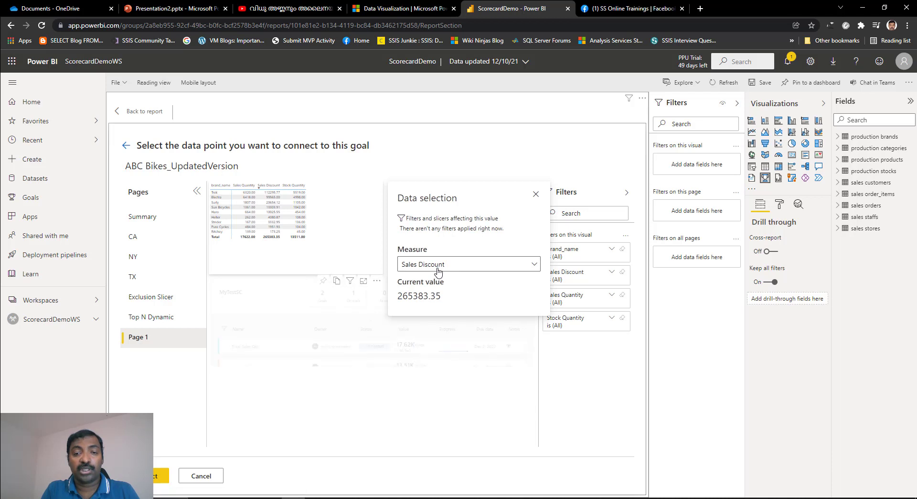
{"action": "left_click", "coordinate": [156, 477]}
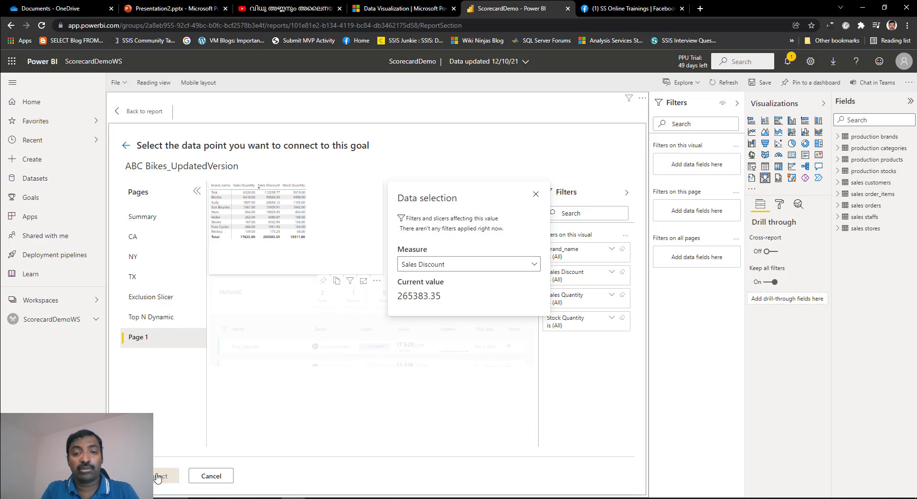
- Set the Discount goal's target to 300000
{"action": "left_click", "coordinate": [410, 313]}
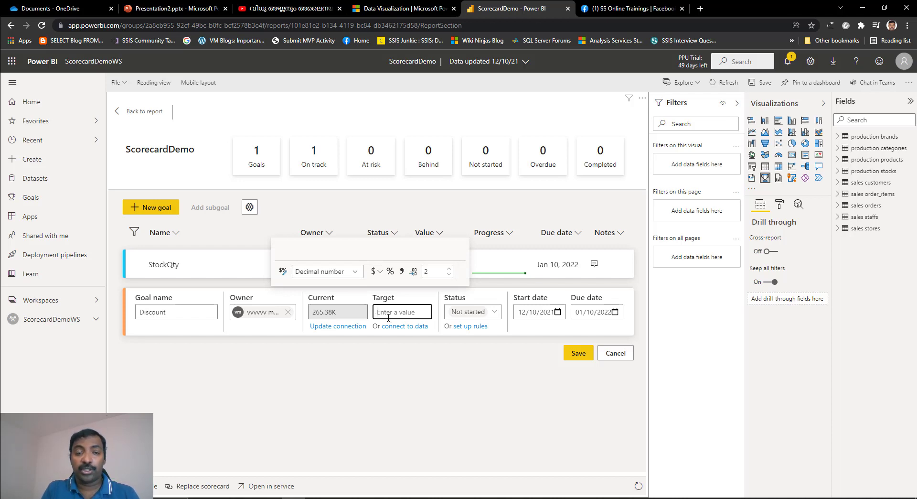
{"action": "type", "text": "300"}
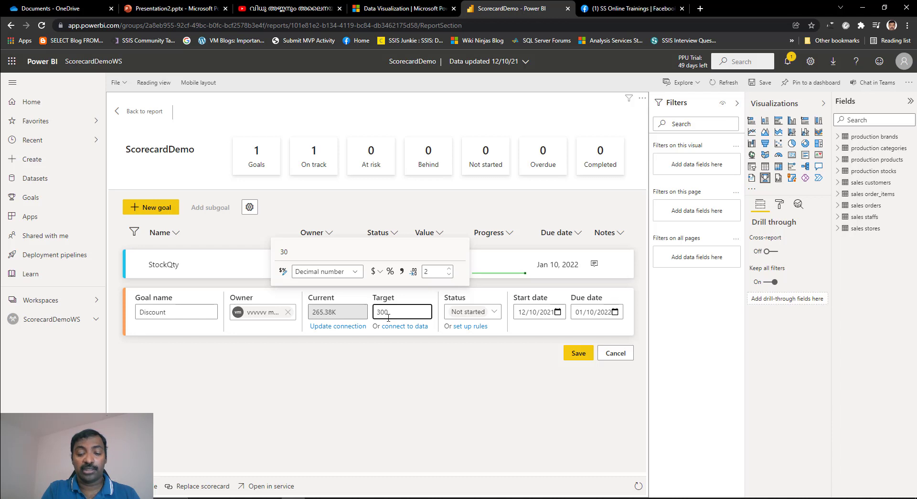
{"action": "type", "text": "0000"}
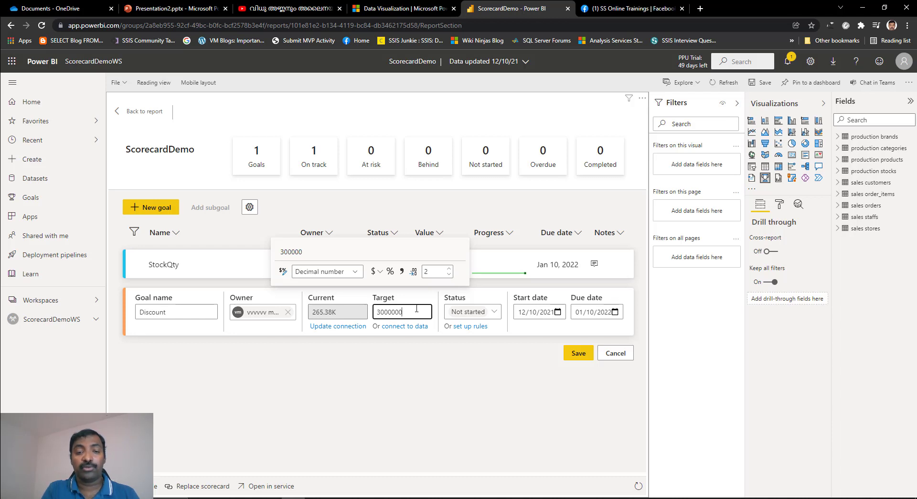
{"action": "key", "text": "BackSpace"}
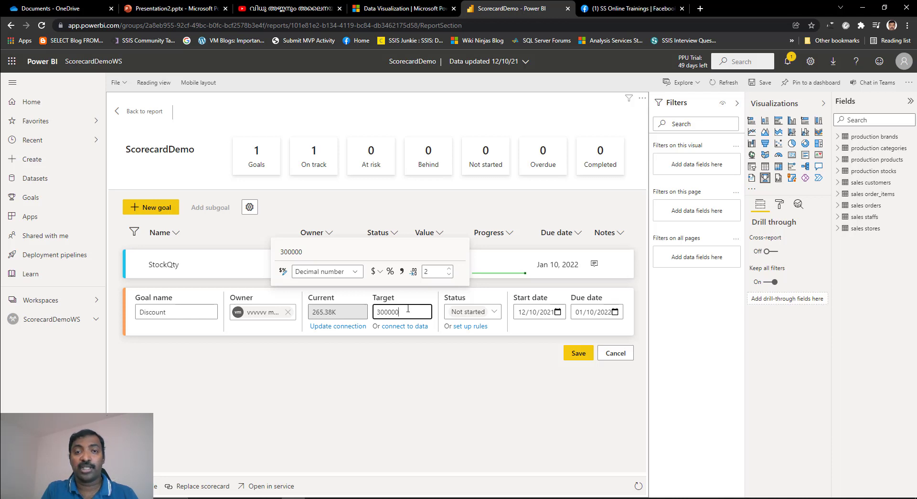
- Add a status rule to the Discount goal that changes status to At risk when the value is greater than 100% of target
{"action": "left_click", "coordinate": [487, 326]}
{"action": "left_click", "coordinate": [352, 186]}
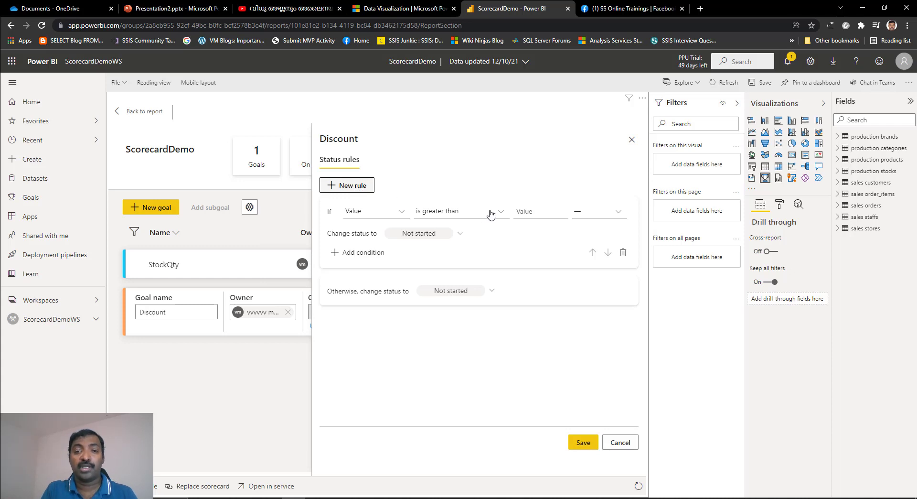
{"action": "left_click", "coordinate": [579, 215]}
{"action": "left_click", "coordinate": [598, 231]}
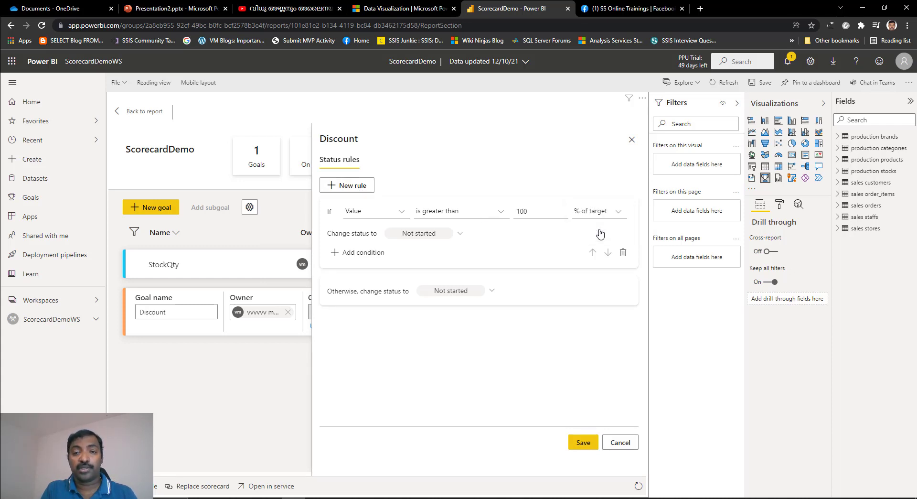
{"action": "left_click", "coordinate": [458, 234]}
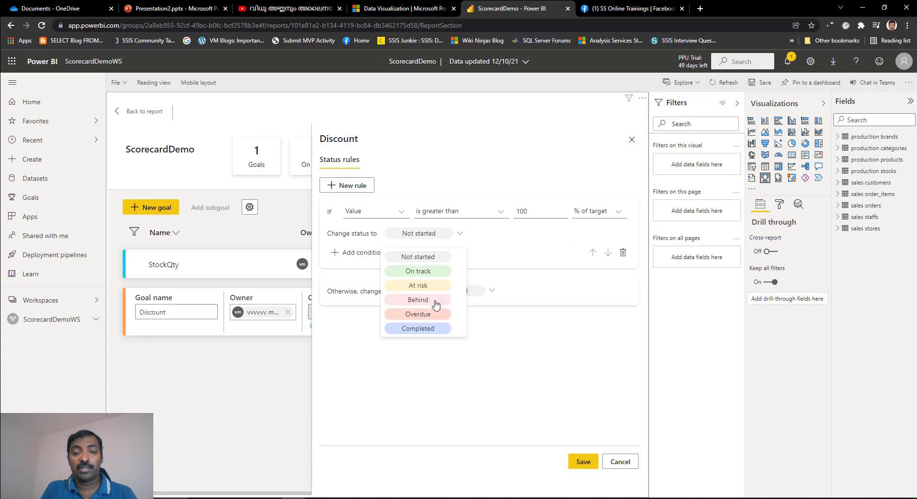
{"action": "left_click", "coordinate": [433, 285]}
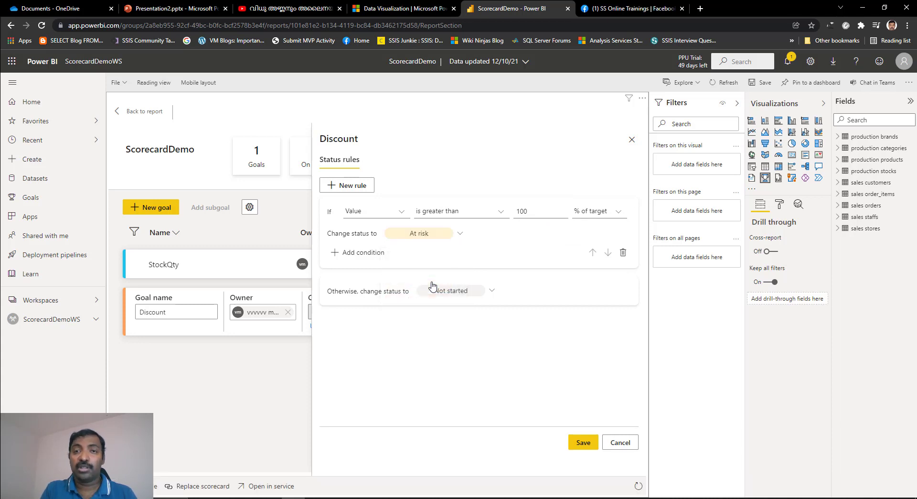
- Add a second rule changing status to Behind when the value is greater than or equal to a percentage of target
{"action": "left_click", "coordinate": [356, 192]}
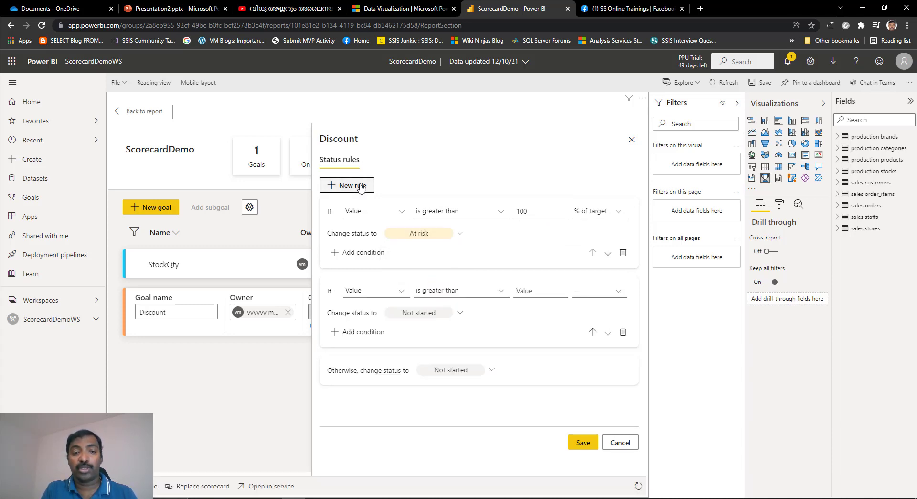
{"action": "left_click", "coordinate": [501, 292]}
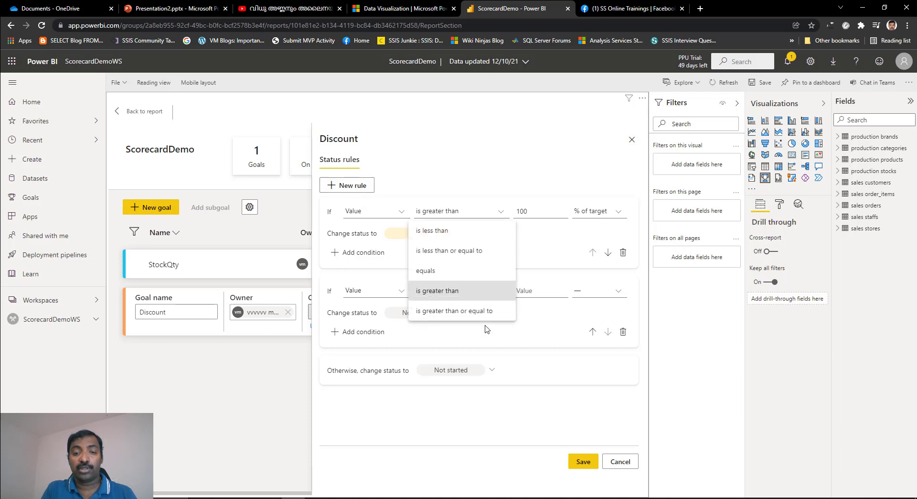
{"action": "left_click", "coordinate": [484, 257]}
{"action": "left_click", "coordinate": [525, 290]}
{"action": "left_click", "coordinate": [502, 292]}
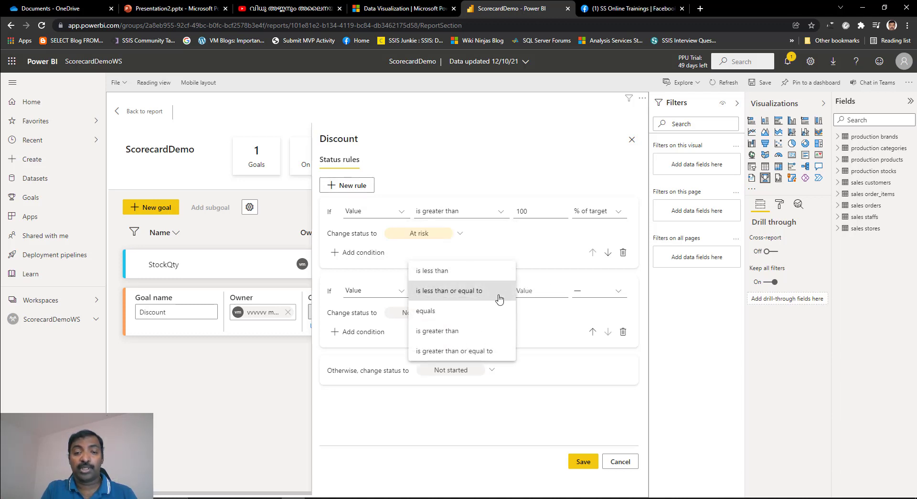
{"action": "left_click", "coordinate": [458, 351]}
{"action": "type", "text": "75"}
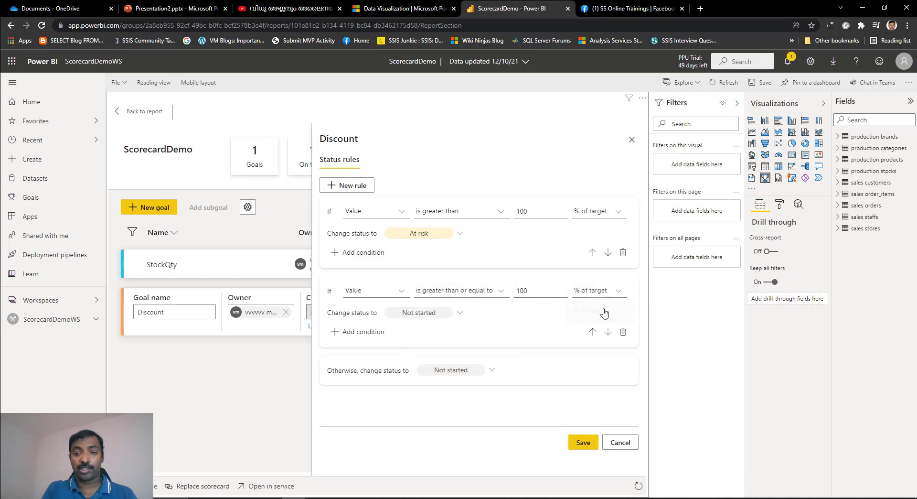
{"action": "left_click", "coordinate": [446, 314]}
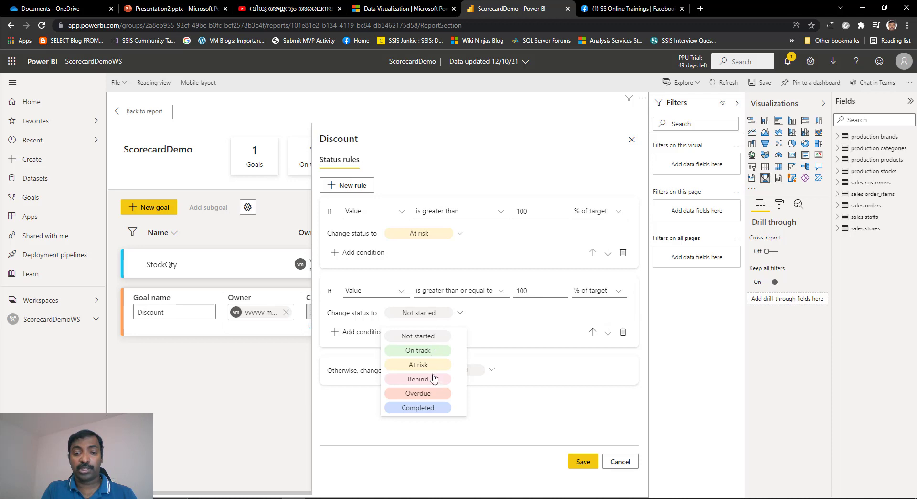
{"action": "left_click", "coordinate": [433, 380]}
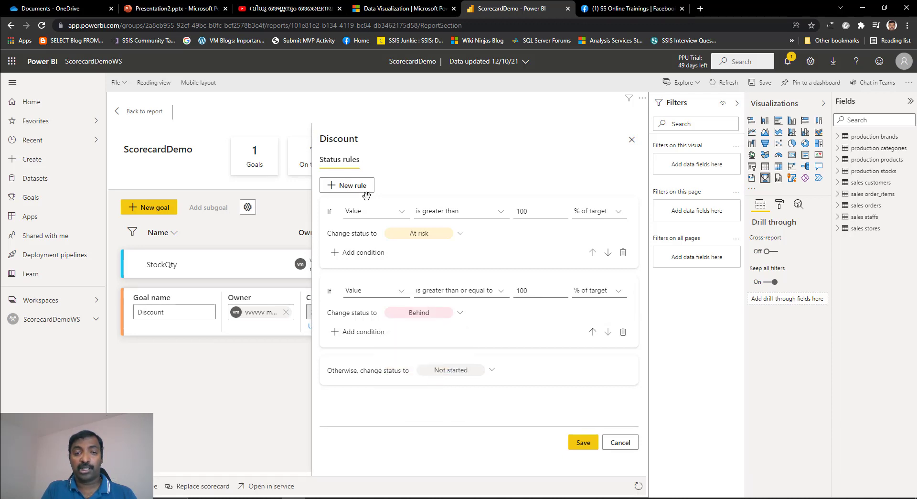
- Add a third status rule with the condition that the value is greater than or equal to 90
{"action": "left_click", "coordinate": [366, 190]}
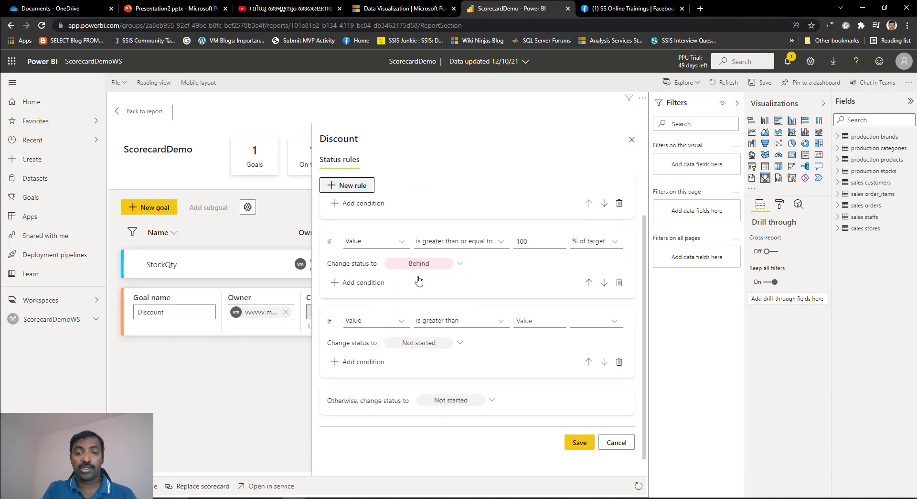
{"action": "left_click", "coordinate": [504, 325]}
{"action": "left_click", "coordinate": [491, 343]}
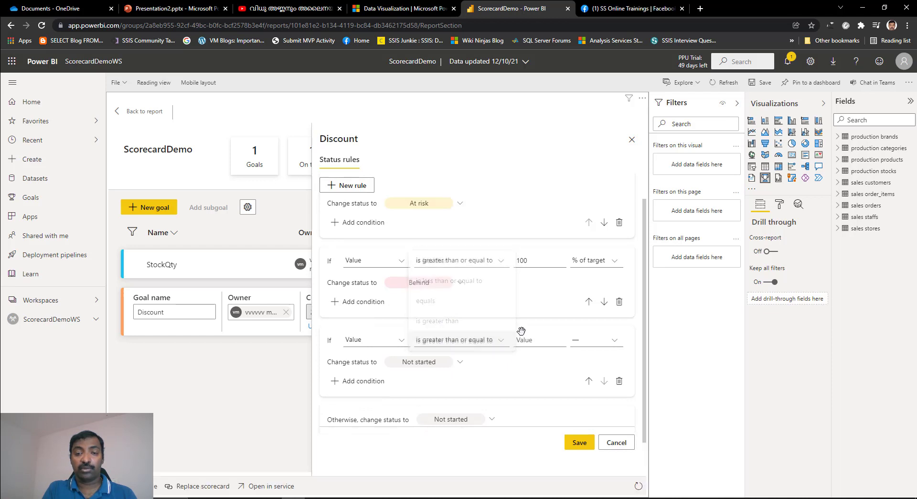
{"action": "type", "text": "90"}
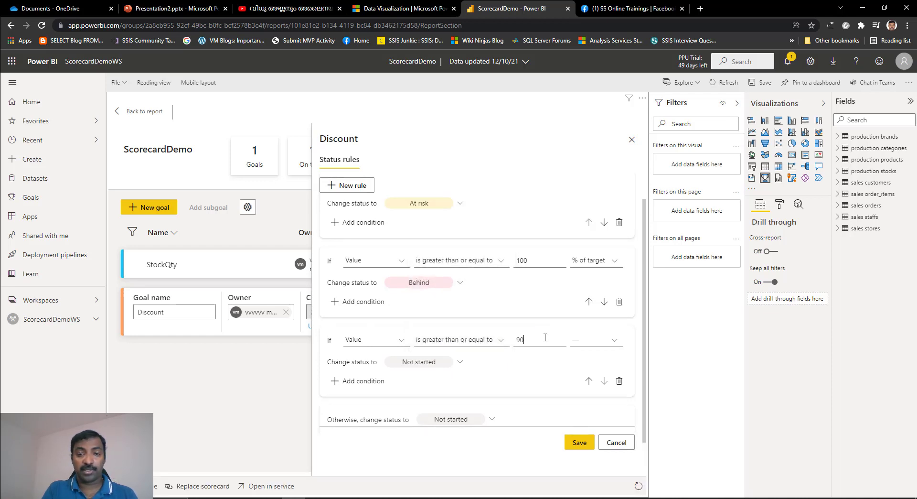
- Set the Behind rule's threshold to 75% of target
{"action": "left_click", "coordinate": [538, 260]}
{"action": "key", "text": "BackSpace"}
{"action": "key", "text": "BackSpace"}
{"action": "key", "text": "BackSpace"}
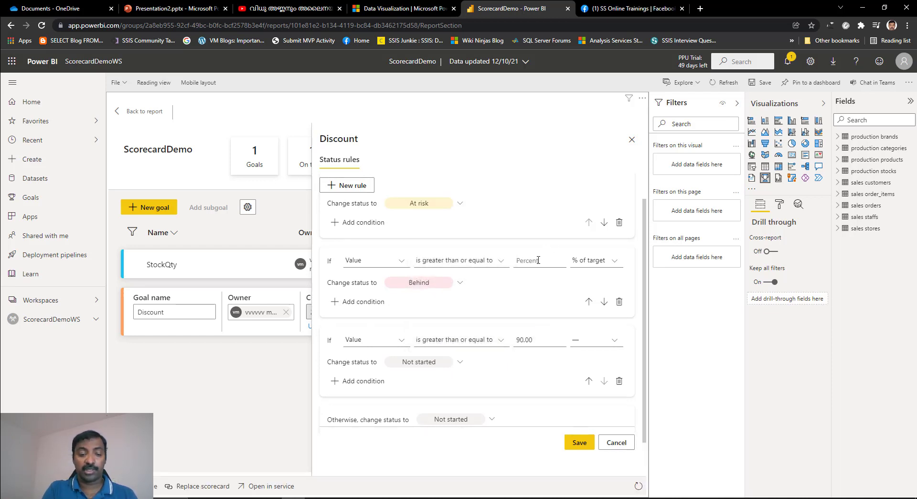
{"action": "type", "text": "75"}
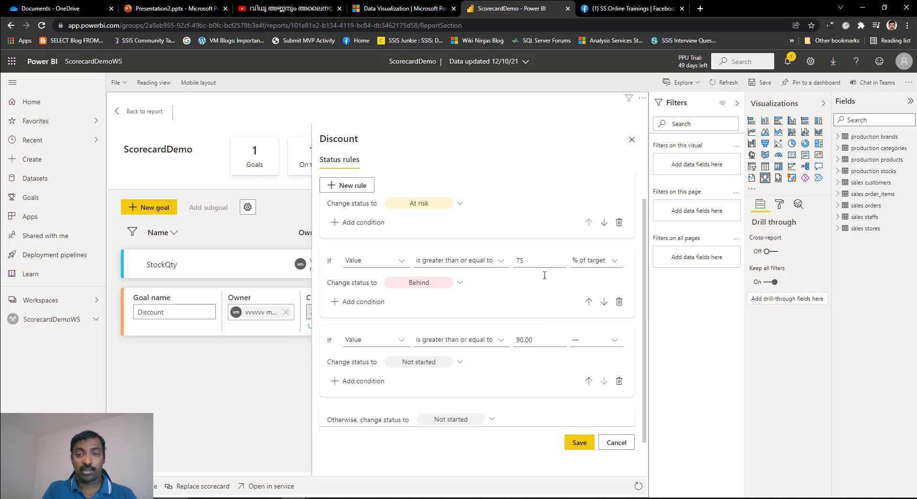
- Make the third rule change status to On track at 90% of target or more, and save the rules
{"action": "left_click", "coordinate": [608, 345]}
{"action": "left_click", "coordinate": [607, 359]}
{"action": "left_click", "coordinate": [460, 363]}
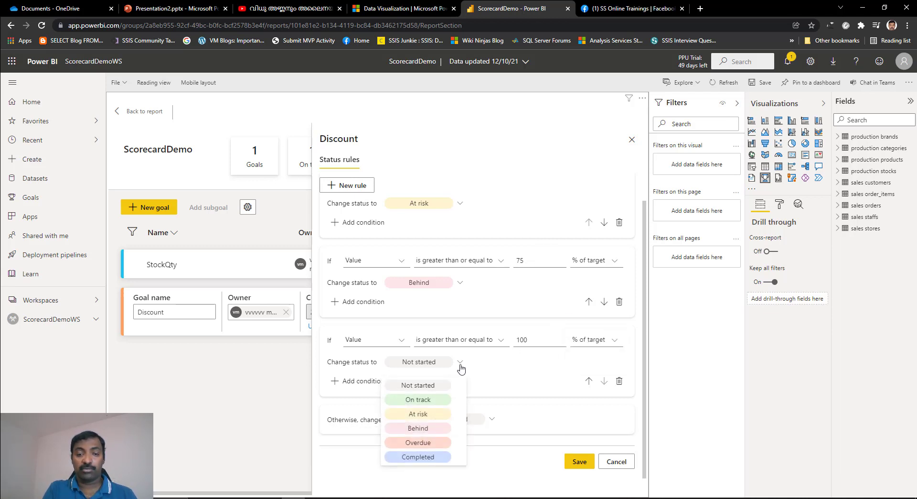
{"action": "left_click", "coordinate": [429, 399]}
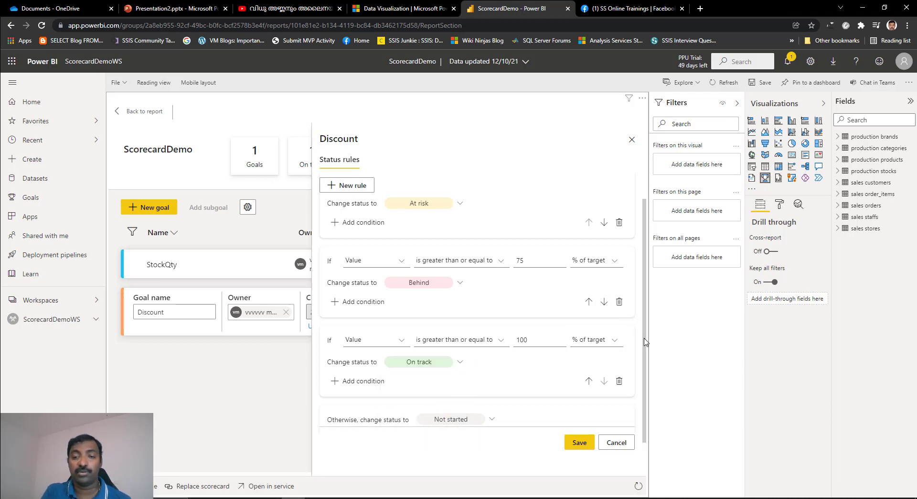
{"action": "scroll", "coordinate": [644, 340], "scroll_direction": "up", "scroll_amount": 1}
{"action": "left_click", "coordinate": [579, 442]}
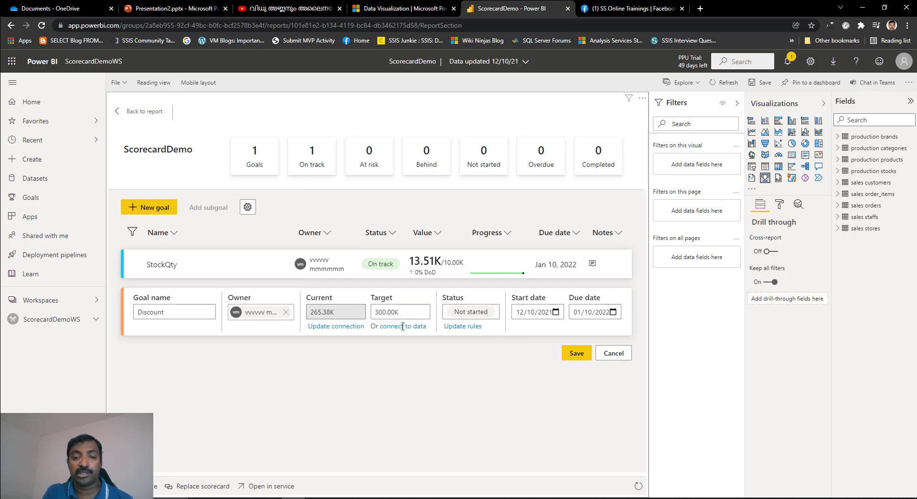
- Review the Discount goal's saved status rules and save the goal
{"action": "left_click", "coordinate": [461, 329]}
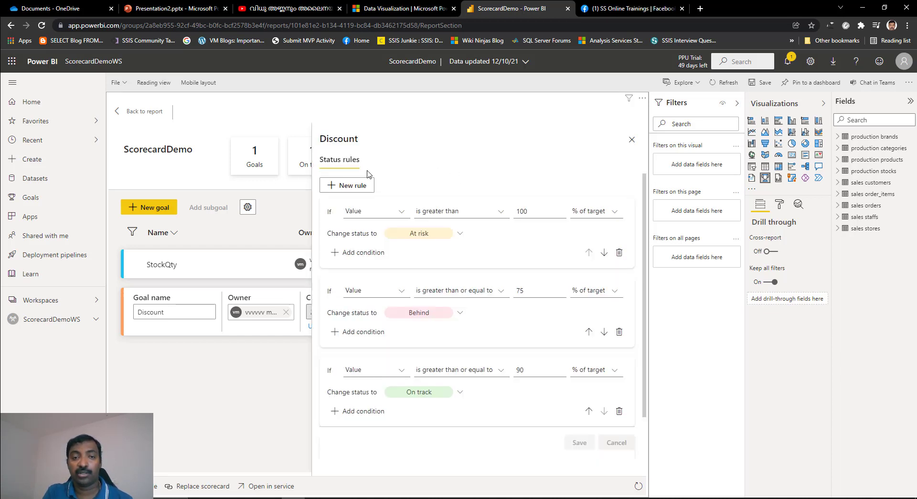
{"action": "scroll", "coordinate": [365, 172], "scroll_direction": "down", "scroll_amount": 1}
{"action": "left_click", "coordinate": [631, 140]}
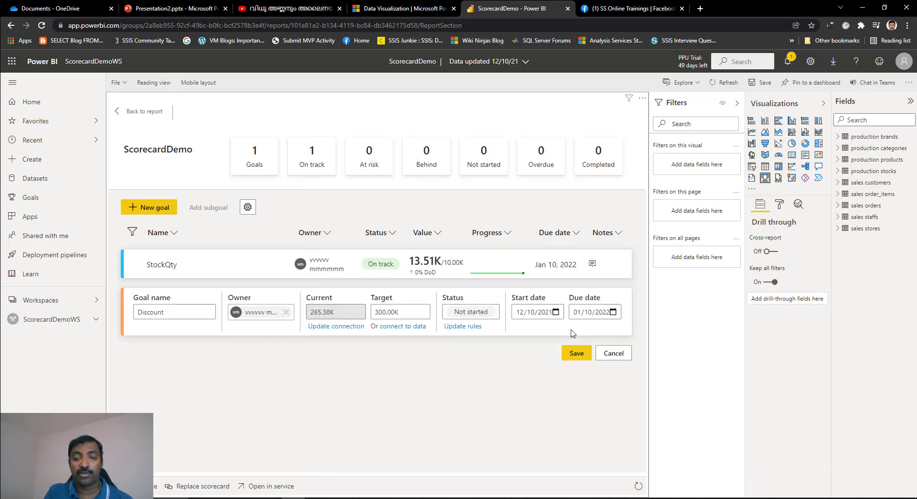
{"action": "left_click", "coordinate": [577, 353]}
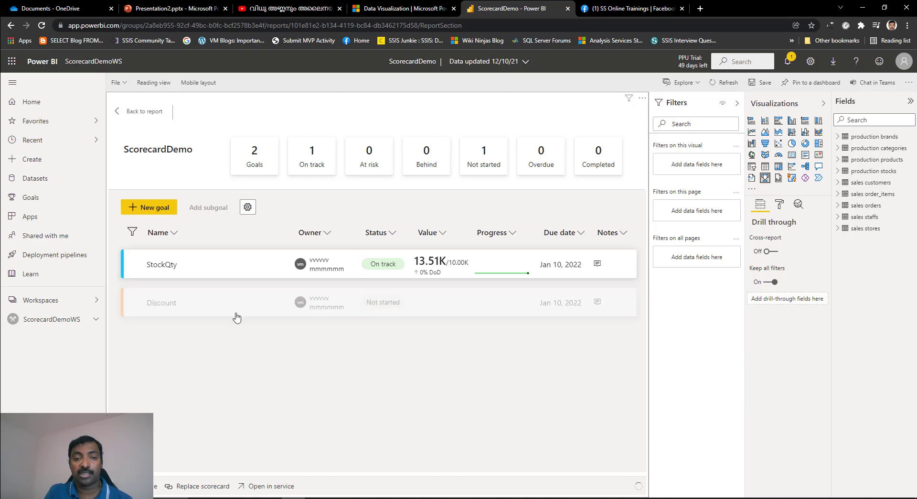
- Reopen the Discount goal for editing and set its tracking cycle frequency to Daily
{"action": "left_click", "coordinate": [261, 305]}
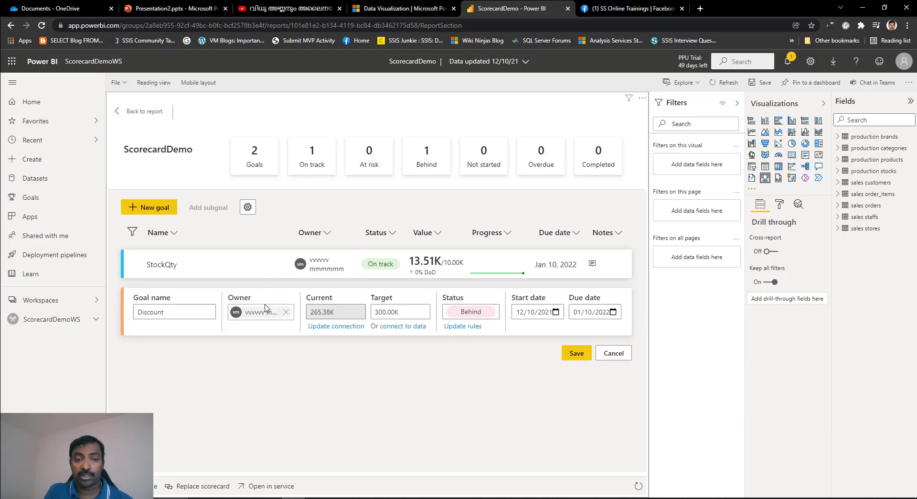
{"action": "left_click", "coordinate": [456, 329]}
{"action": "left_click", "coordinate": [442, 159]}
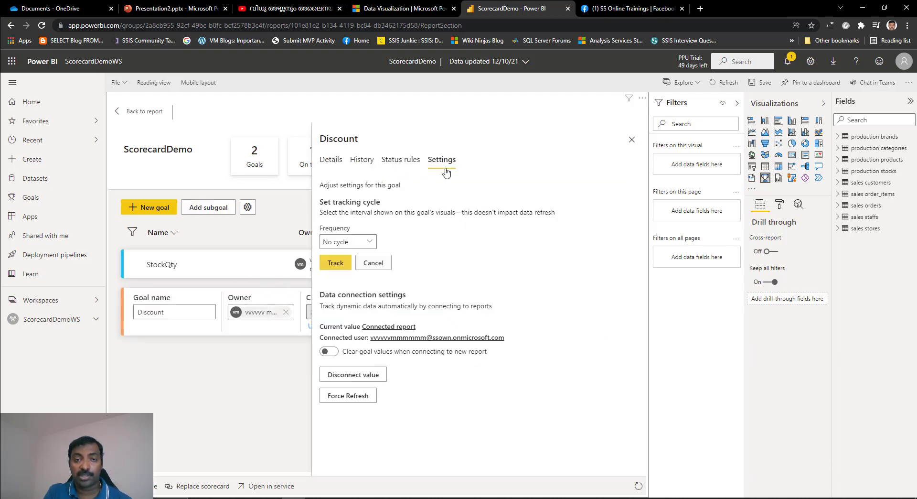
{"action": "left_click", "coordinate": [367, 243]}
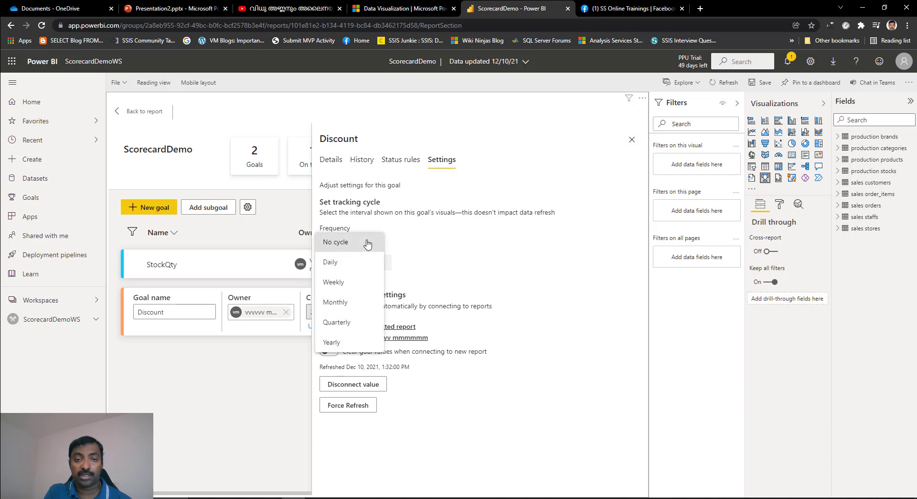
{"action": "left_click", "coordinate": [348, 262]}
{"action": "left_click", "coordinate": [341, 264]}
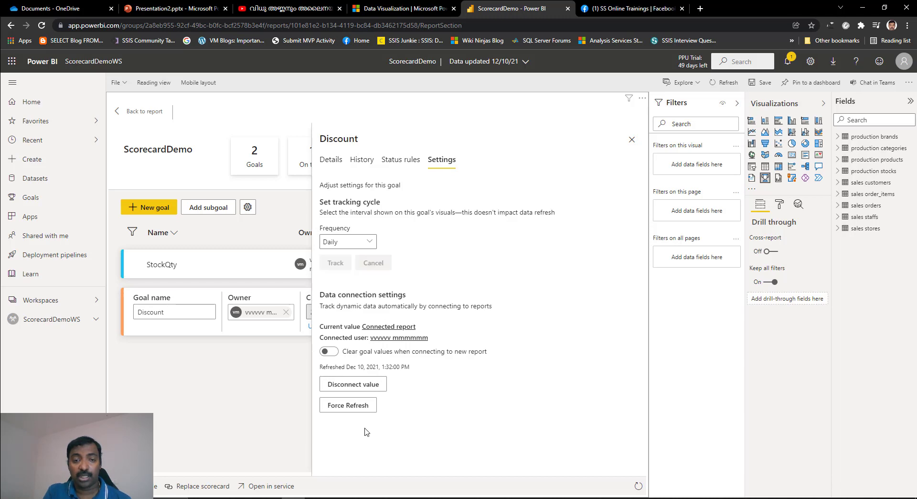
- Force a refresh of the Discount goal's connected data and save the goal
{"action": "left_click", "coordinate": [349, 405]}
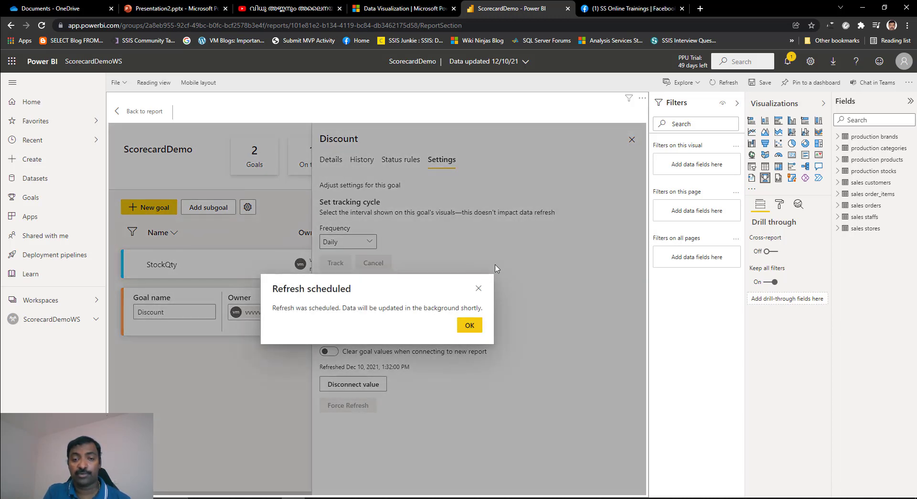
{"action": "left_click", "coordinate": [469, 325]}
{"action": "left_click", "coordinate": [632, 139]}
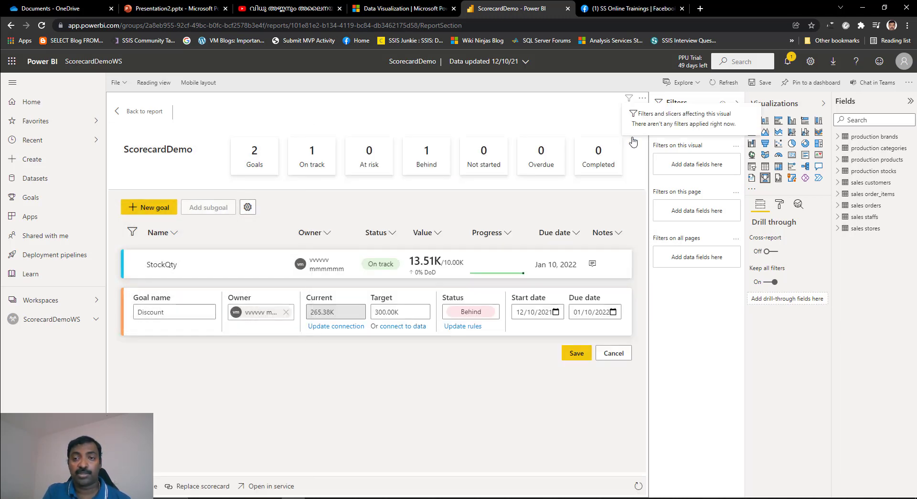
{"action": "left_click", "coordinate": [576, 352]}
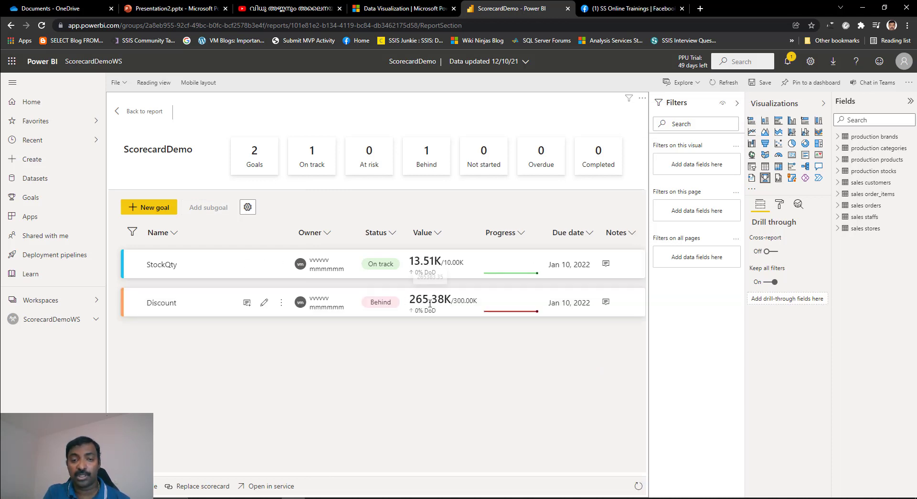
- Return to the report and view the scorecard goals by On track, Behind and At risk status, ending with all goals shown
{"action": "left_click_drag", "start_coordinate": [456, 303], "coordinate": [469, 312]}
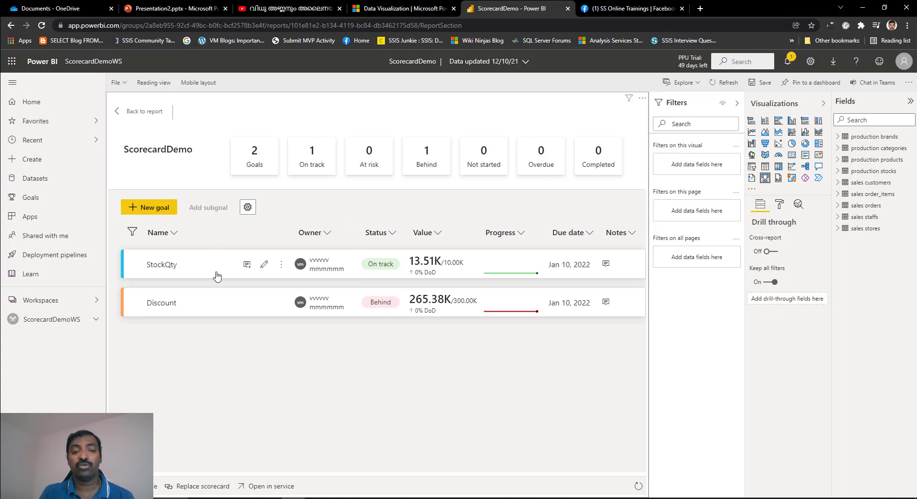
{"action": "left_click", "coordinate": [144, 112]}
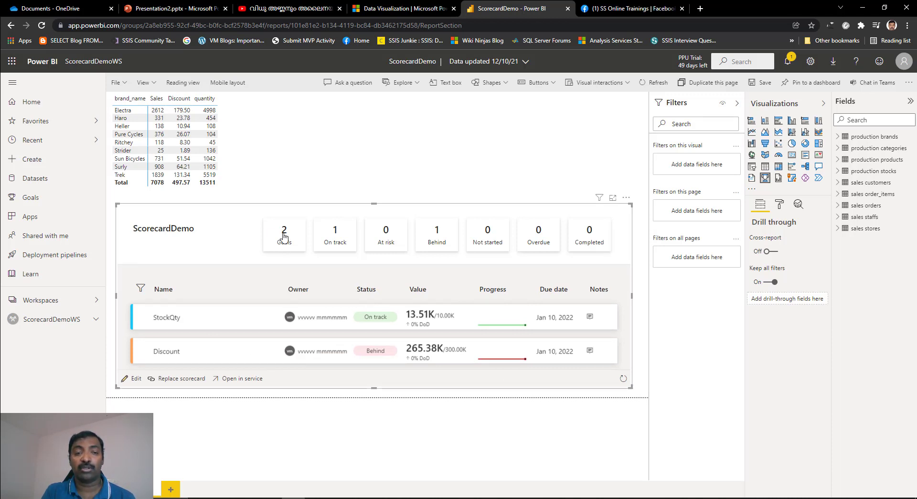
{"action": "left_click", "coordinate": [341, 237]}
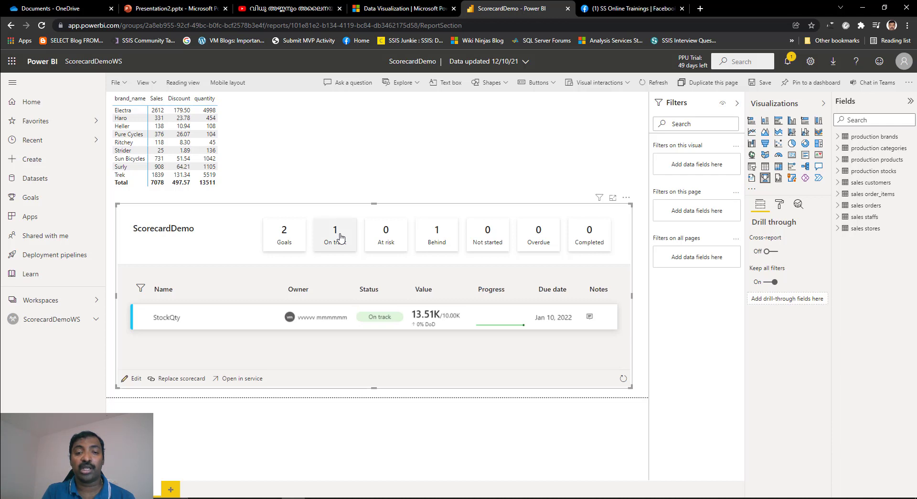
{"action": "left_click", "coordinate": [436, 235]}
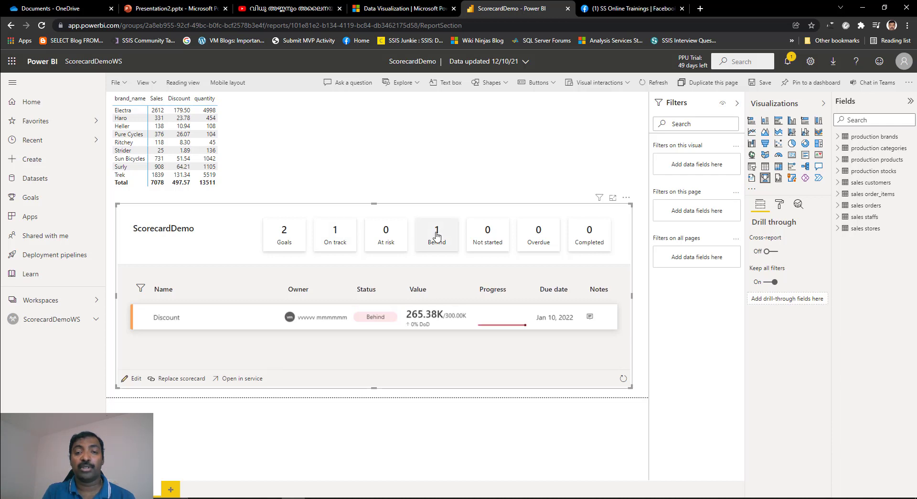
{"action": "left_click", "coordinate": [387, 244]}
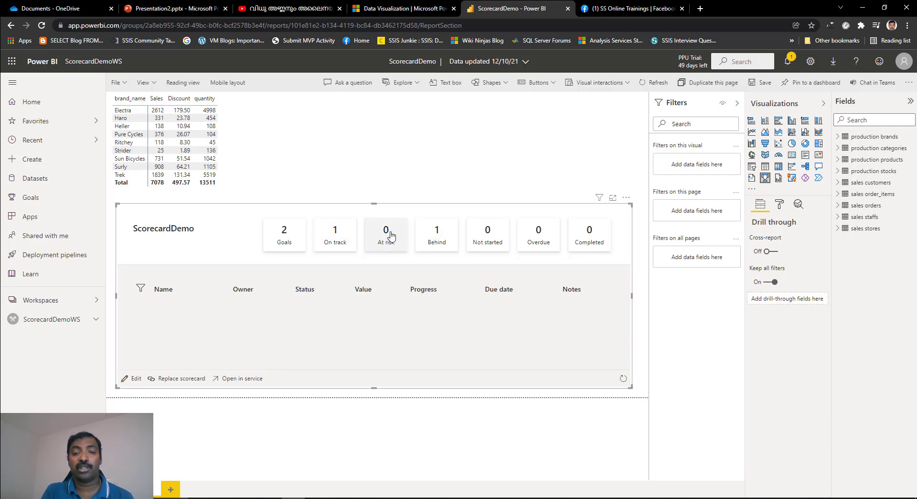
{"action": "left_click", "coordinate": [439, 245]}
{"action": "left_click", "coordinate": [287, 236]}
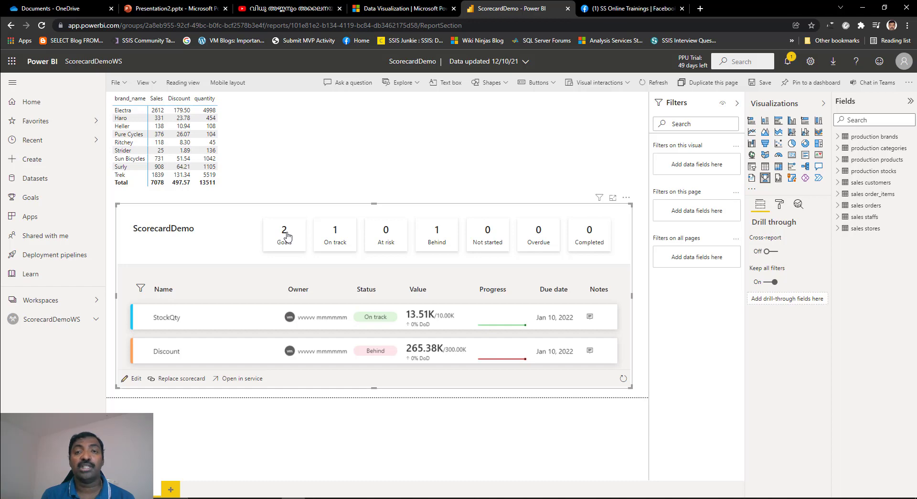
- Switch to SQL Server Management Studio, review the sales orders query and its results, and return to the Power BI report
{"action": "key", "text": "alt+Tab"}
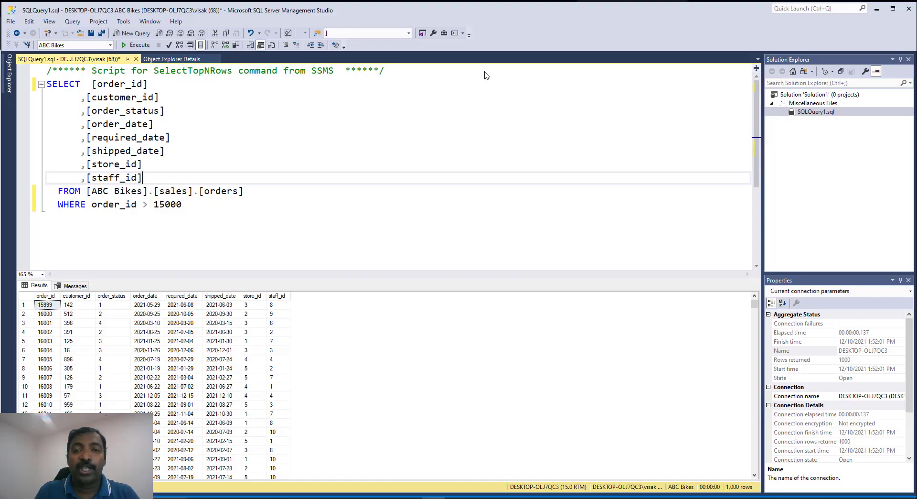
{"action": "left_click", "coordinate": [465, 125]}
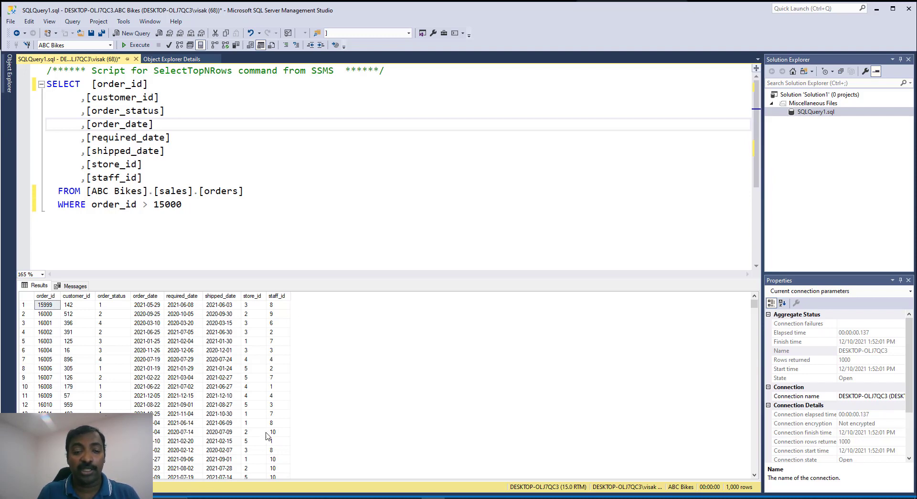
{"action": "key", "text": "alt+Tab"}
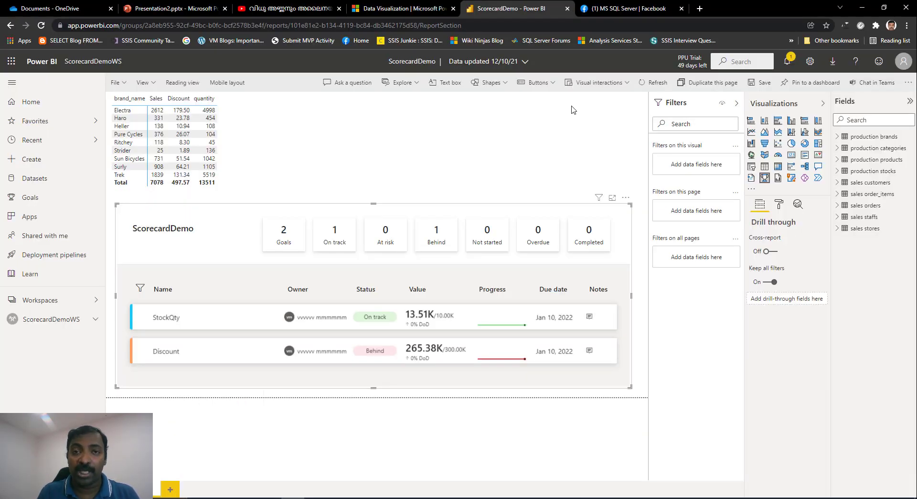
- Leave the report for the ScorecardDemoWS workspace, saving the report changes
{"action": "left_click", "coordinate": [51, 320]}
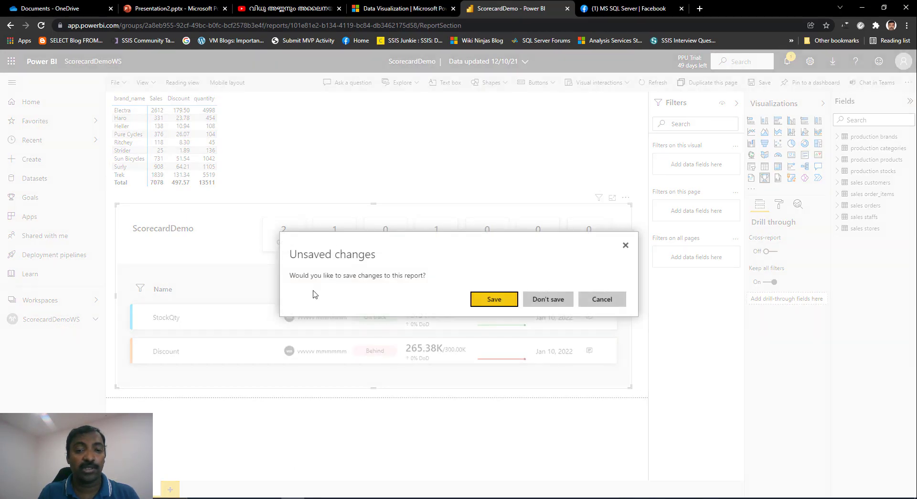
{"action": "left_click", "coordinate": [484, 301]}
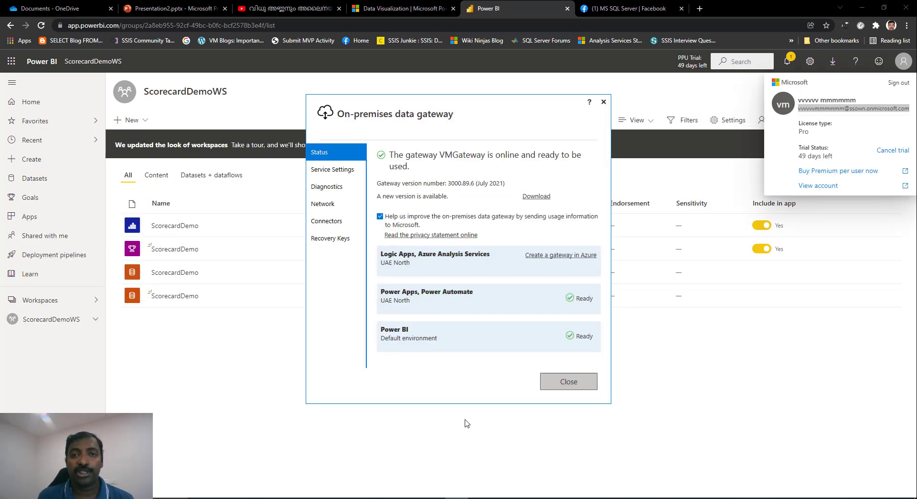
{"action": "left_click", "coordinate": [207, 261]}
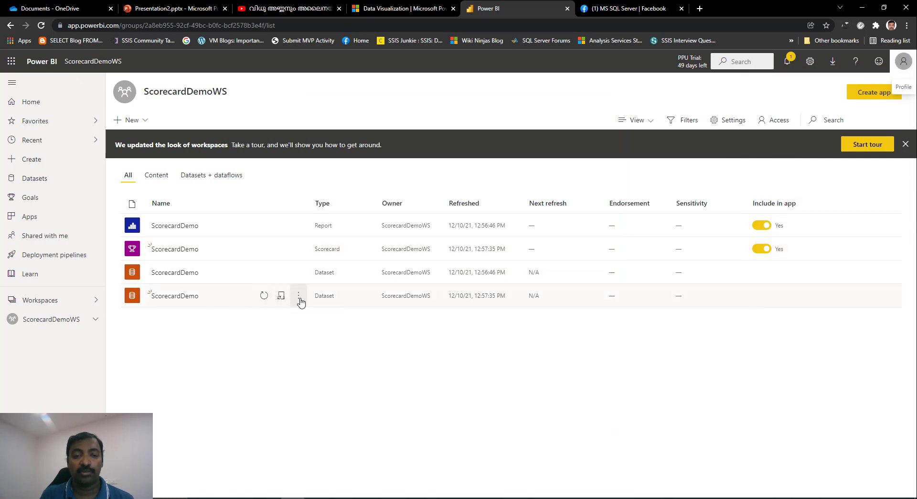
- Open the settings of the last ScorecardDemo dataset listed and go back towards the ScorecardDemoWS workspace
{"action": "left_click", "coordinate": [298, 299]}
{"action": "left_click", "coordinate": [315, 438]}
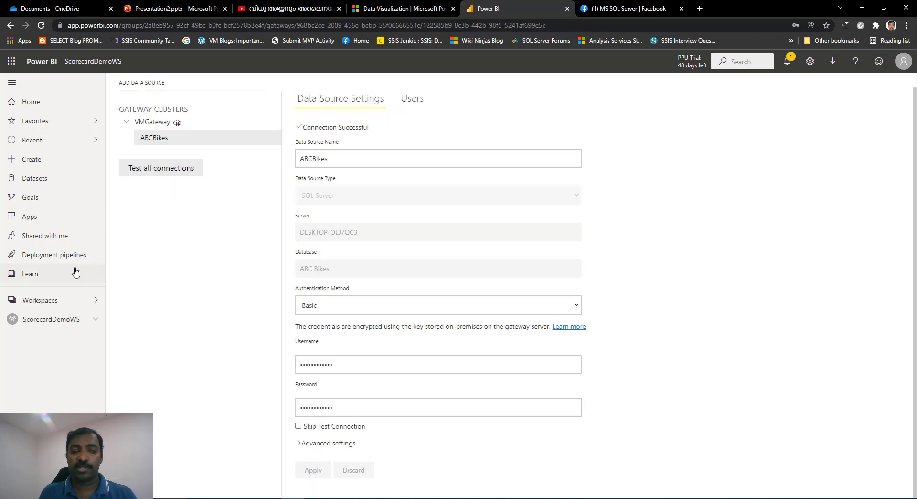
{"action": "left_click", "coordinate": [92, 319]}
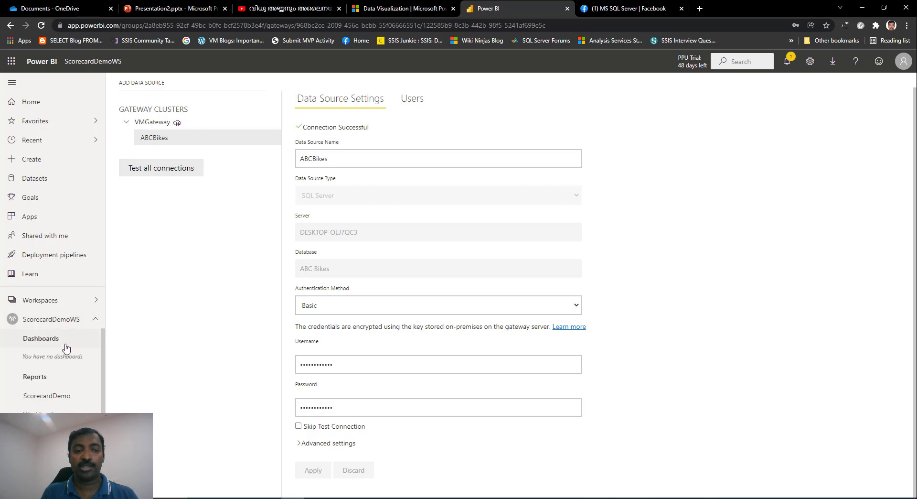
- In the ScorecardDemo dataset's gateway connection settings, map its SQL Server source to New data source under VMGateway and apply
{"action": "mouse_move", "coordinate": [223, 299]}
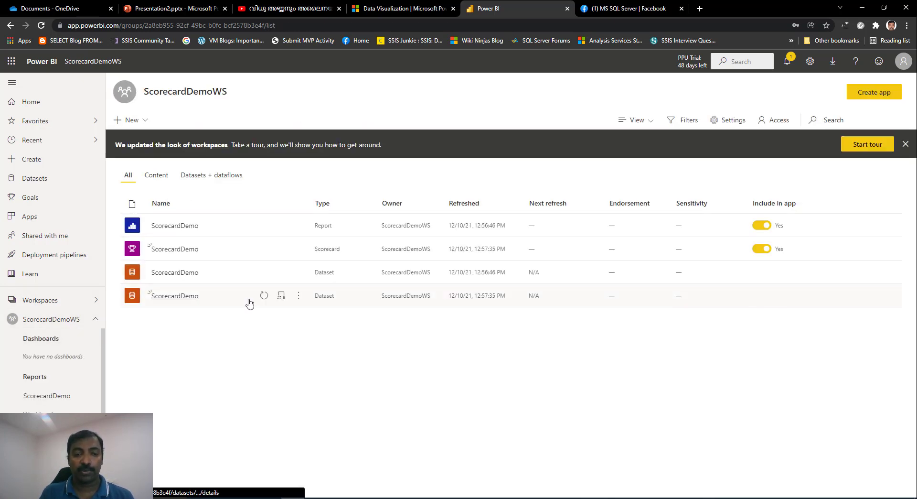
{"action": "left_click", "coordinate": [300, 296]}
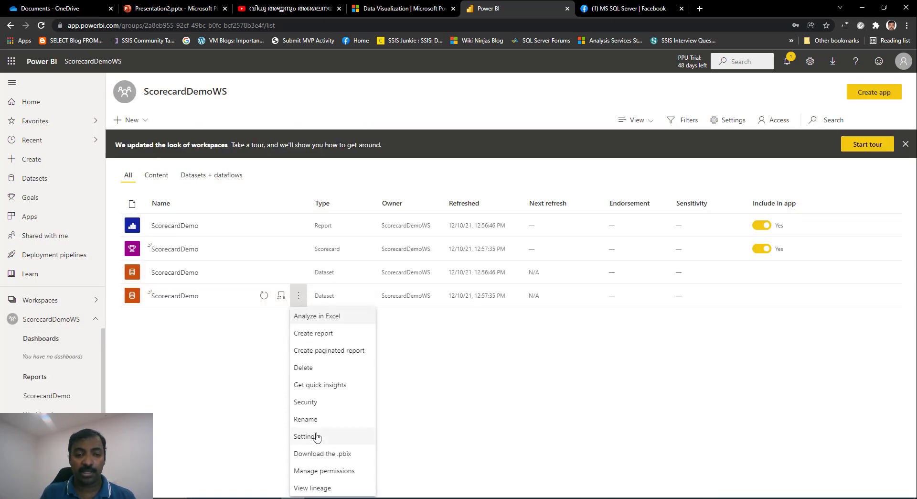
{"action": "left_click", "coordinate": [317, 436]}
{"action": "left_click", "coordinate": [285, 305]}
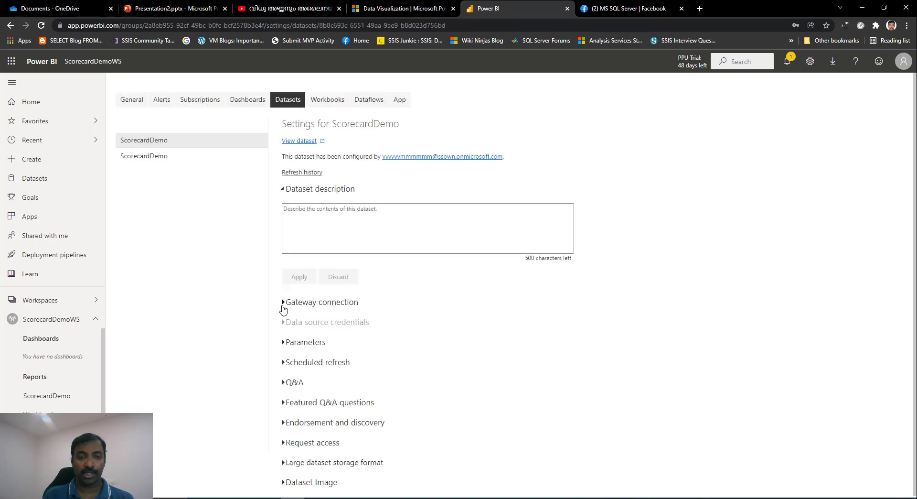
{"action": "left_click", "coordinate": [282, 304]}
{"action": "left_click", "coordinate": [573, 402]}
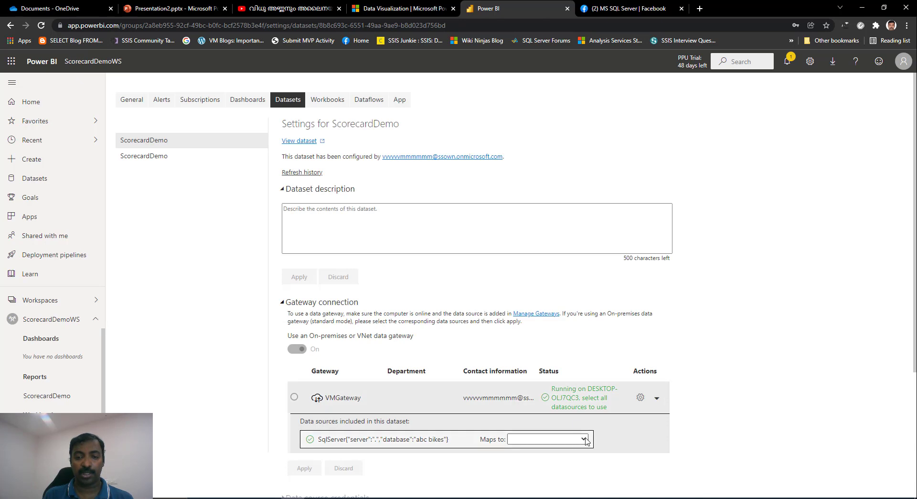
{"action": "left_click", "coordinate": [583, 438]}
{"action": "left_click", "coordinate": [556, 460]}
{"action": "left_click", "coordinate": [304, 459]}
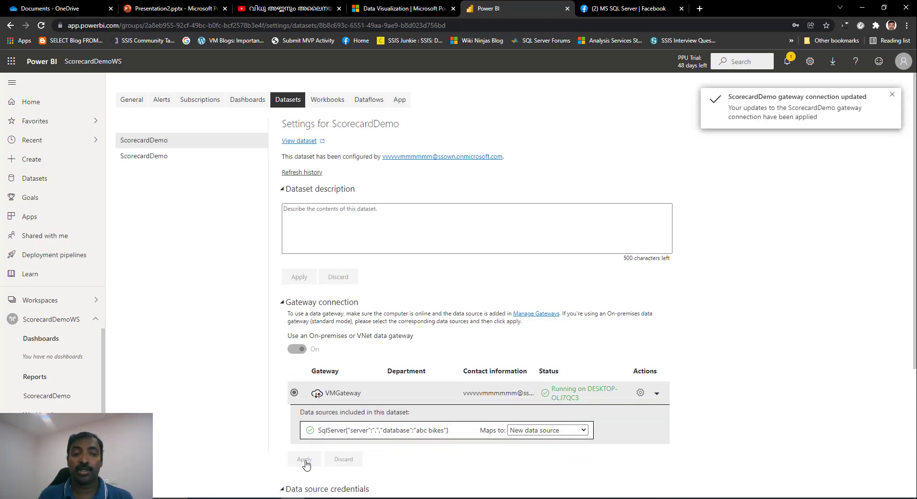
- Refresh the last ScorecardDemo dataset in the workspace and check its last refresh time in the dataset settings
{"action": "left_click", "coordinate": [54, 324]}
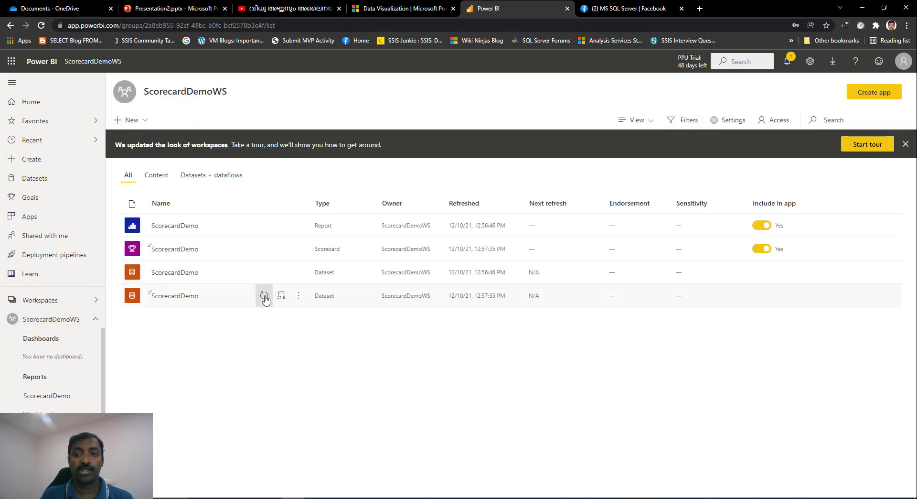
{"action": "left_click", "coordinate": [265, 299]}
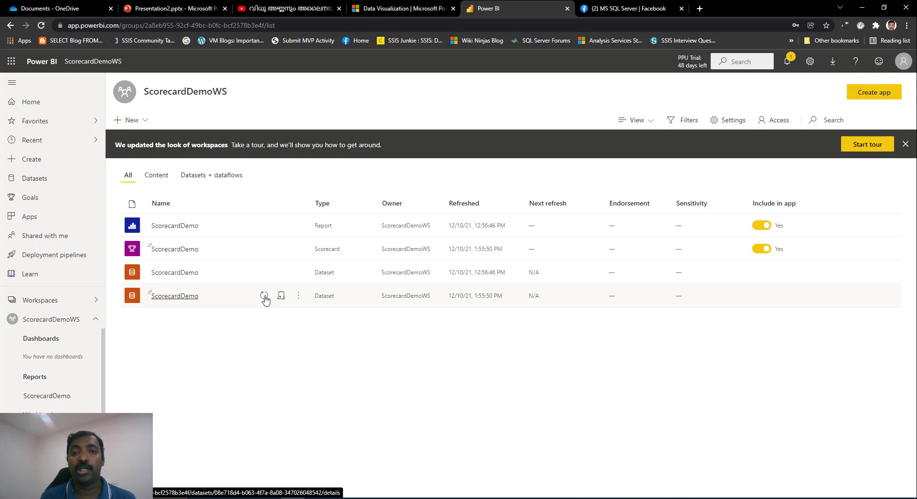
{"action": "left_click", "coordinate": [298, 295]}
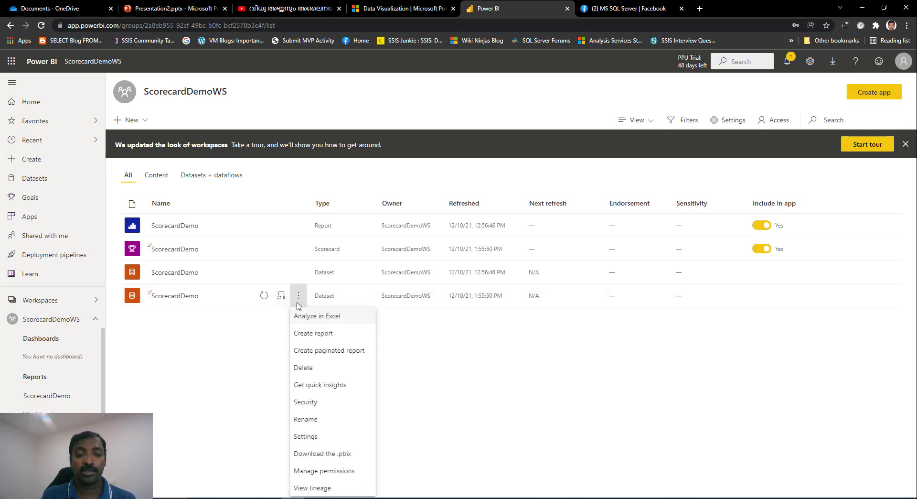
{"action": "left_click", "coordinate": [312, 436]}
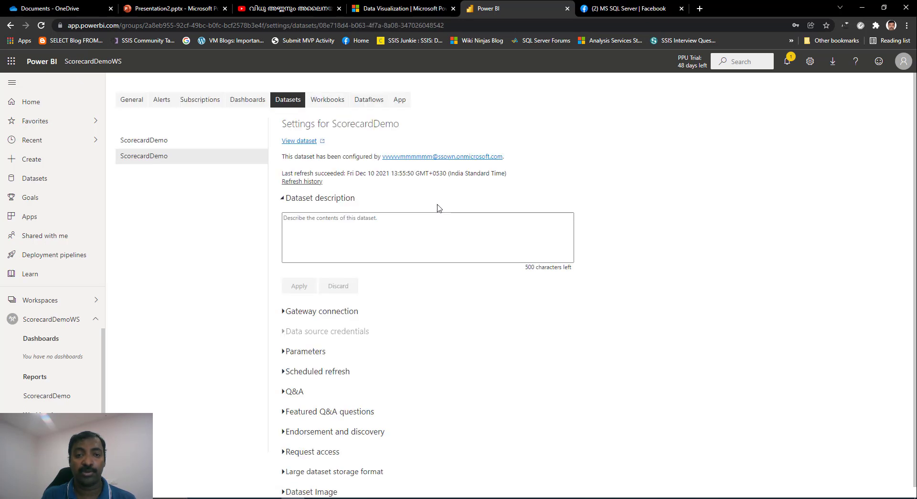
{"action": "left_click_drag", "start_coordinate": [390, 174], "coordinate": [419, 175]}
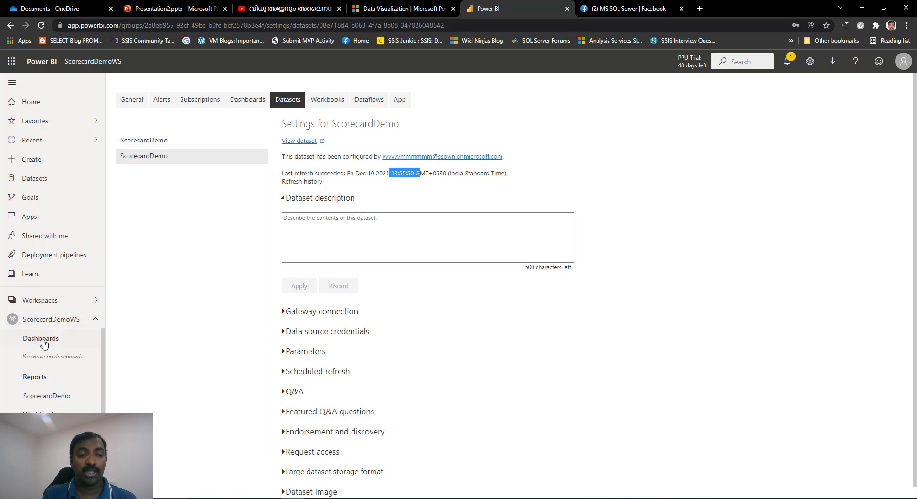
- Return to the ScorecardDemo report with the embedded scorecard, closing the extra report tab
{"action": "left_click", "coordinate": [61, 325]}
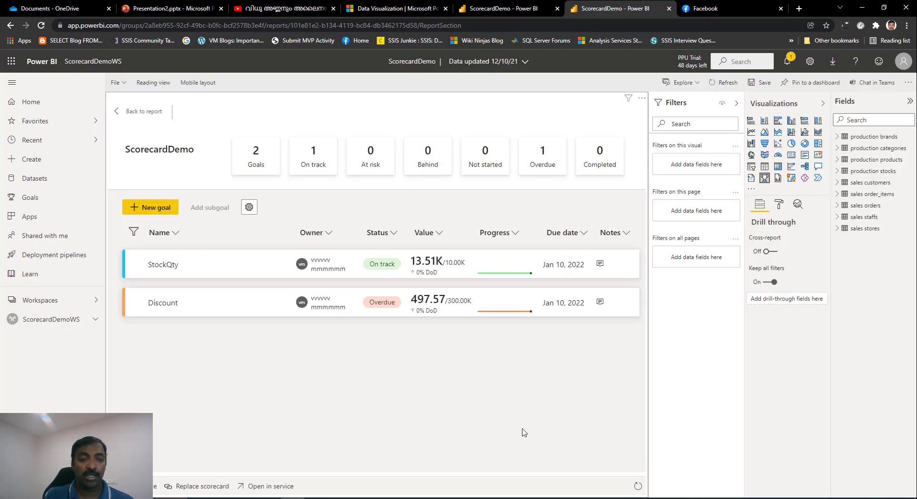
{"action": "key", "text": "ctrl+w"}
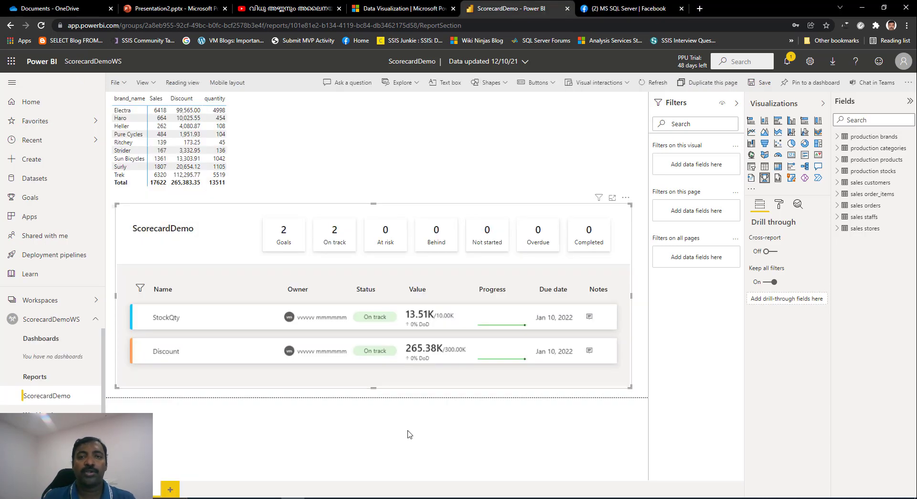